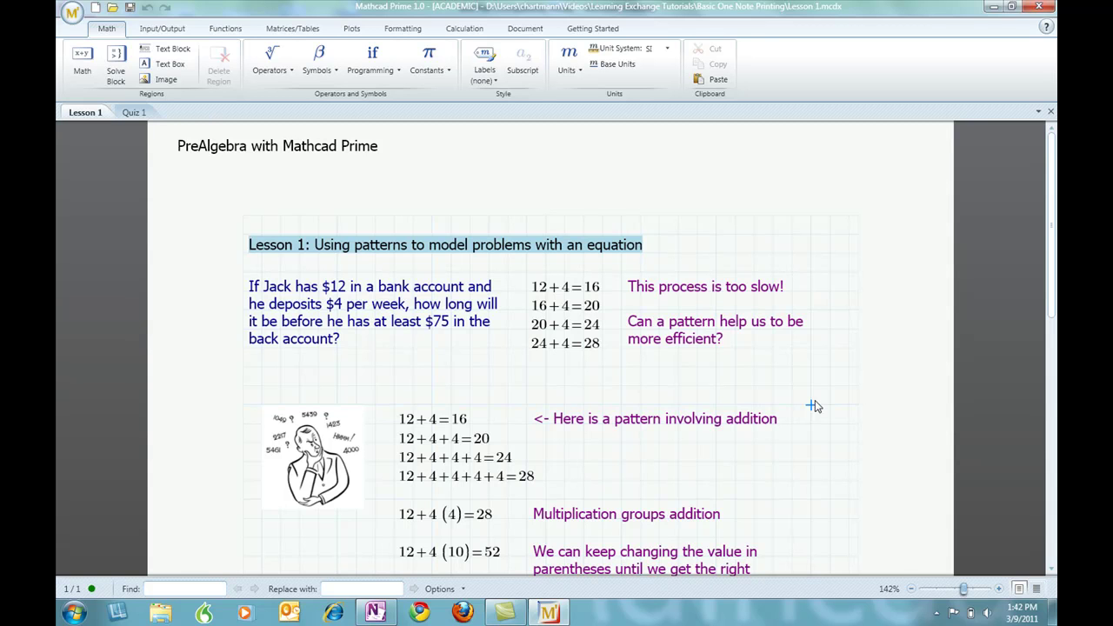
pyautogui.scroll(-1, 814, 402)
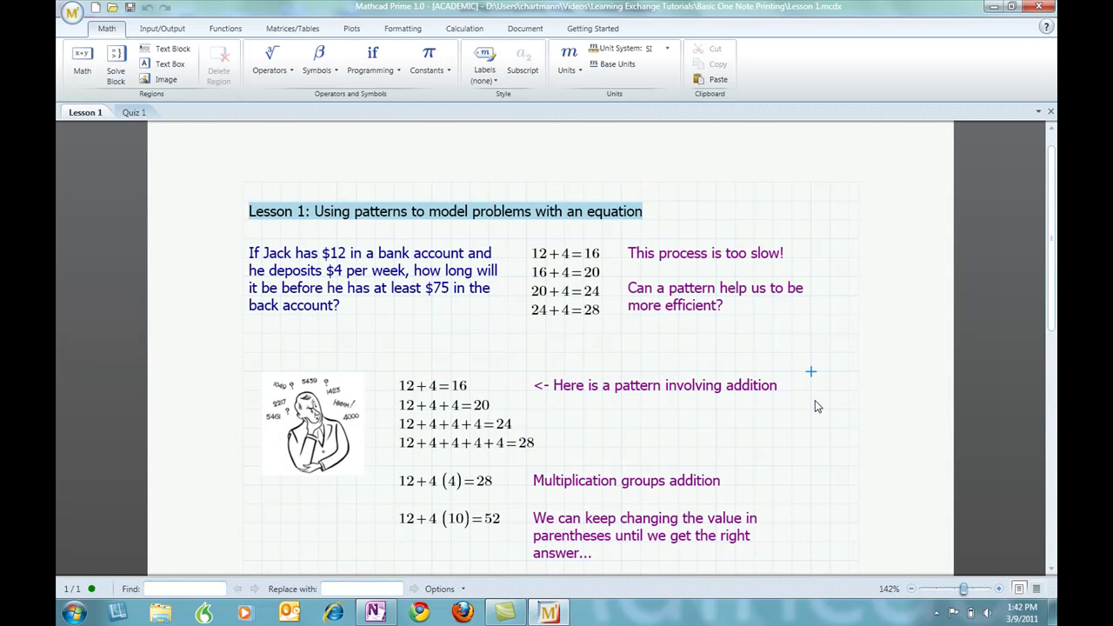
pyautogui.scroll(-1, 814, 401)
pyautogui.scroll(-1, 815, 402)
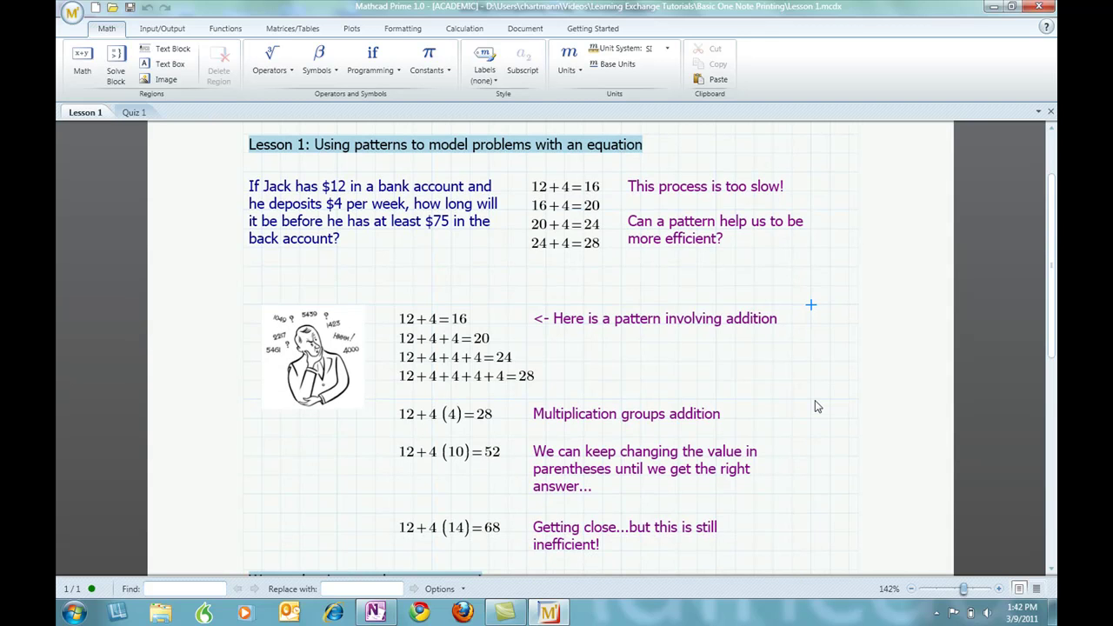
pyautogui.scroll(-1, 815, 406)
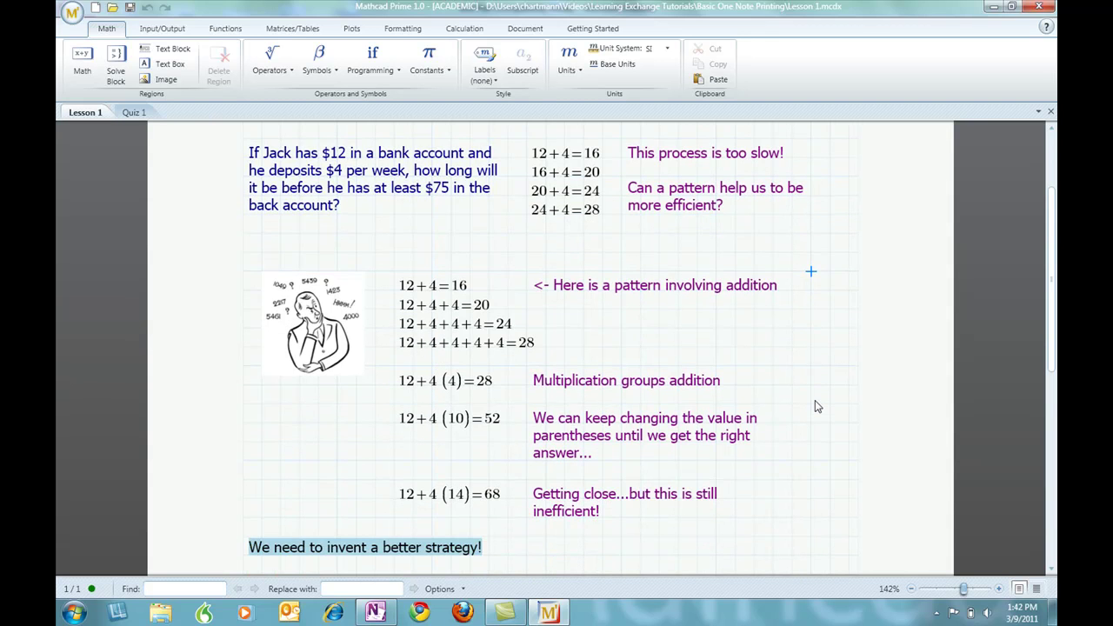
pyautogui.scroll(-1, 815, 406)
pyautogui.scroll(-1, 815, 406)
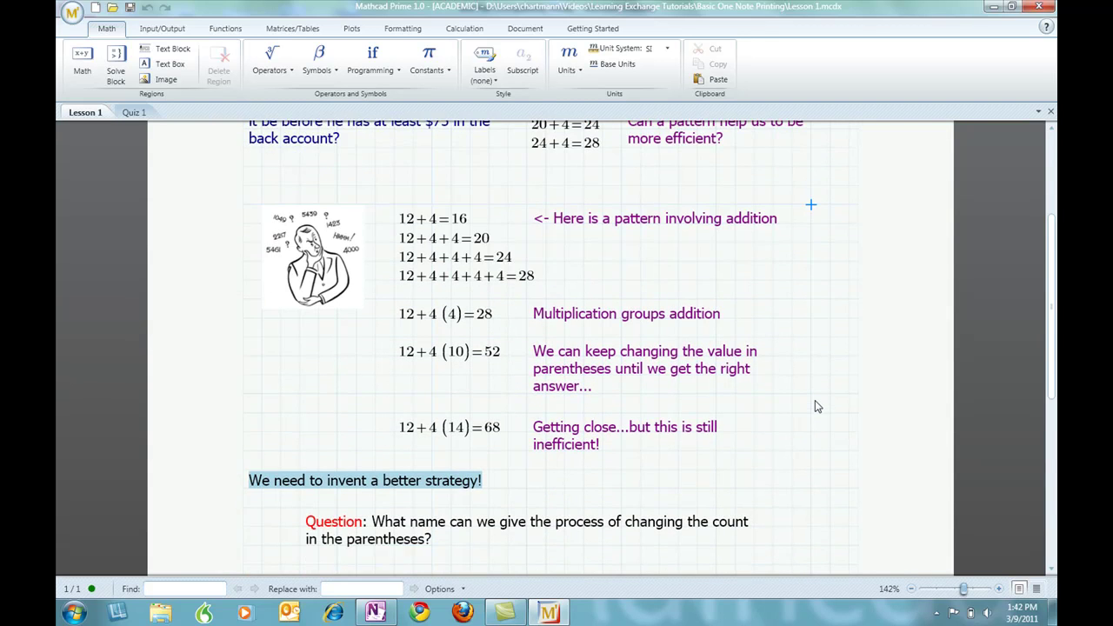
pyautogui.scroll(-1, 816, 406)
pyautogui.scroll(-1, 815, 405)
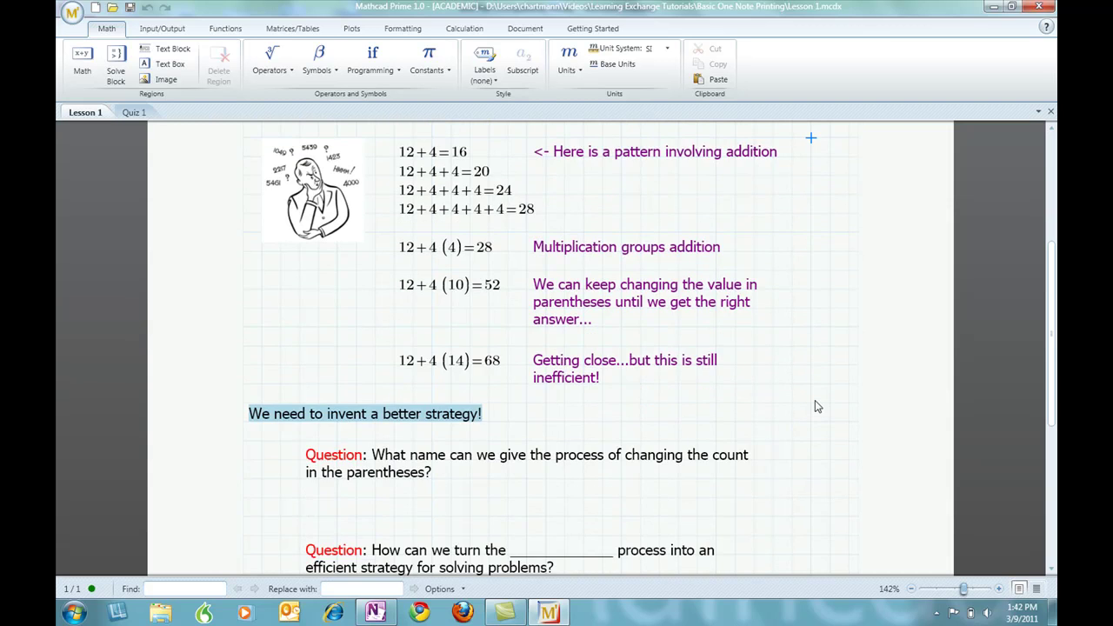
pyautogui.scroll(-1, 815, 406)
pyautogui.scroll(-1, 815, 406)
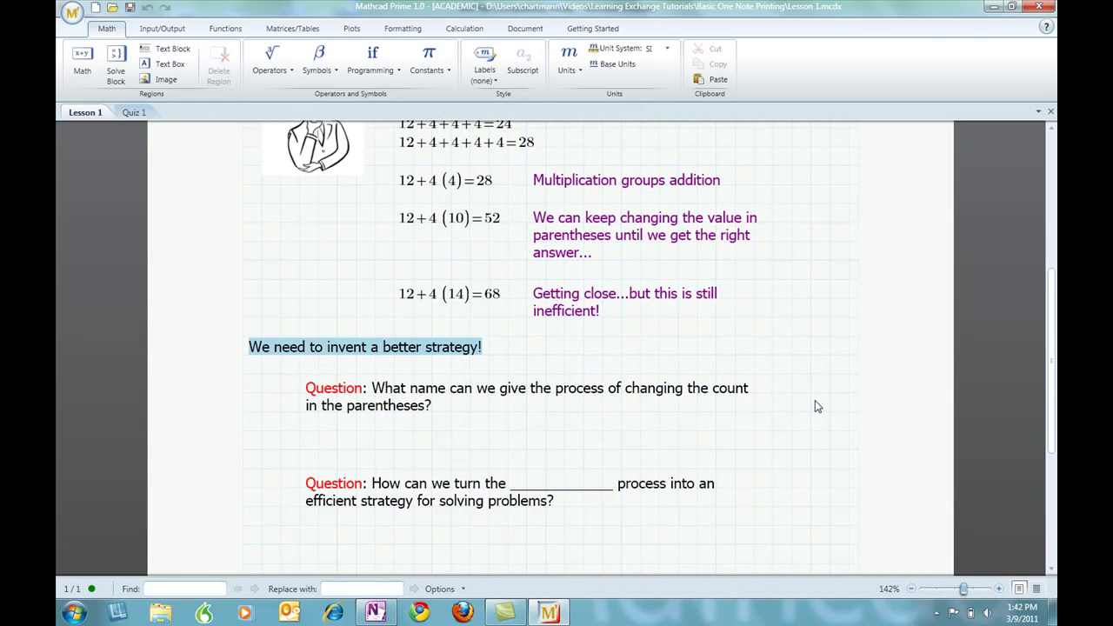
pyautogui.scroll(-1, 815, 406)
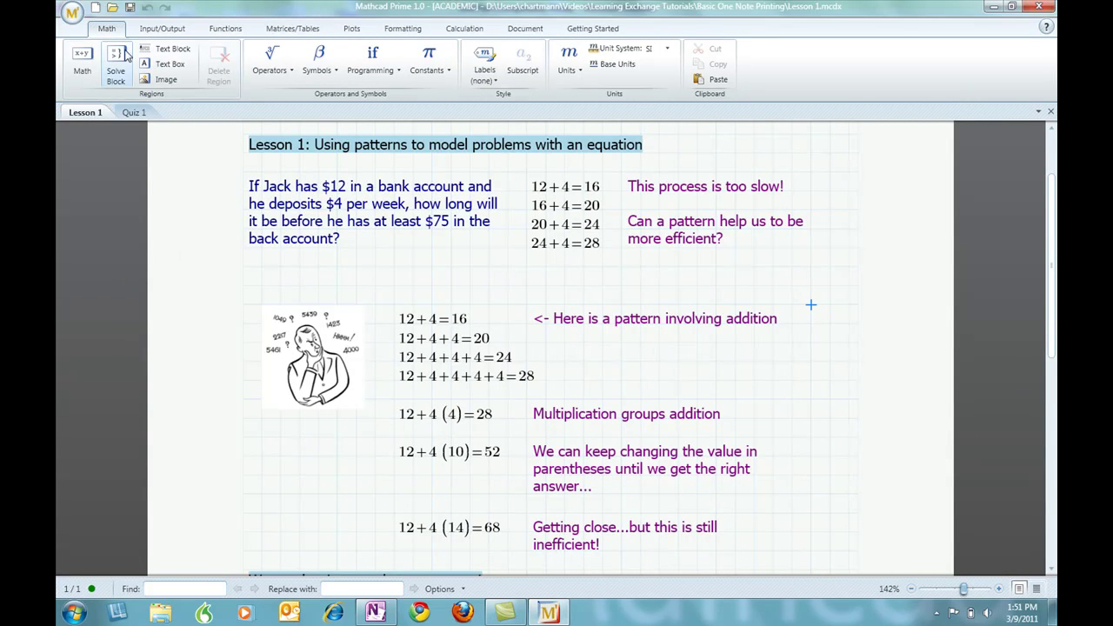
# Print the Lesson 1 worksheet using the Send To OneNote 2010 printer
pyautogui.click(74, 13)
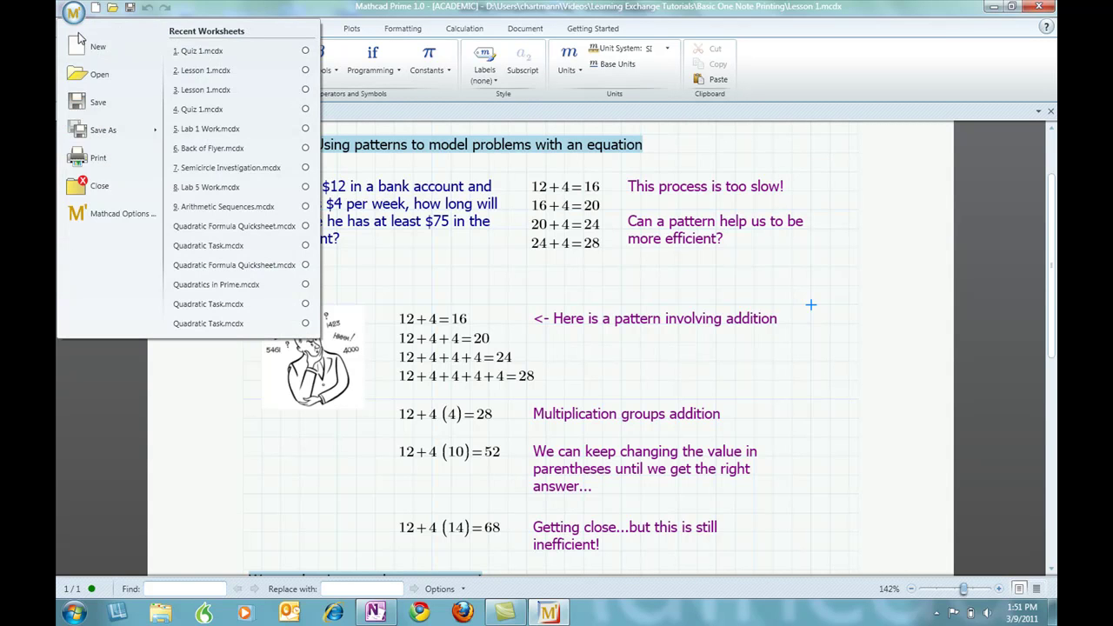
pyautogui.click(101, 163)
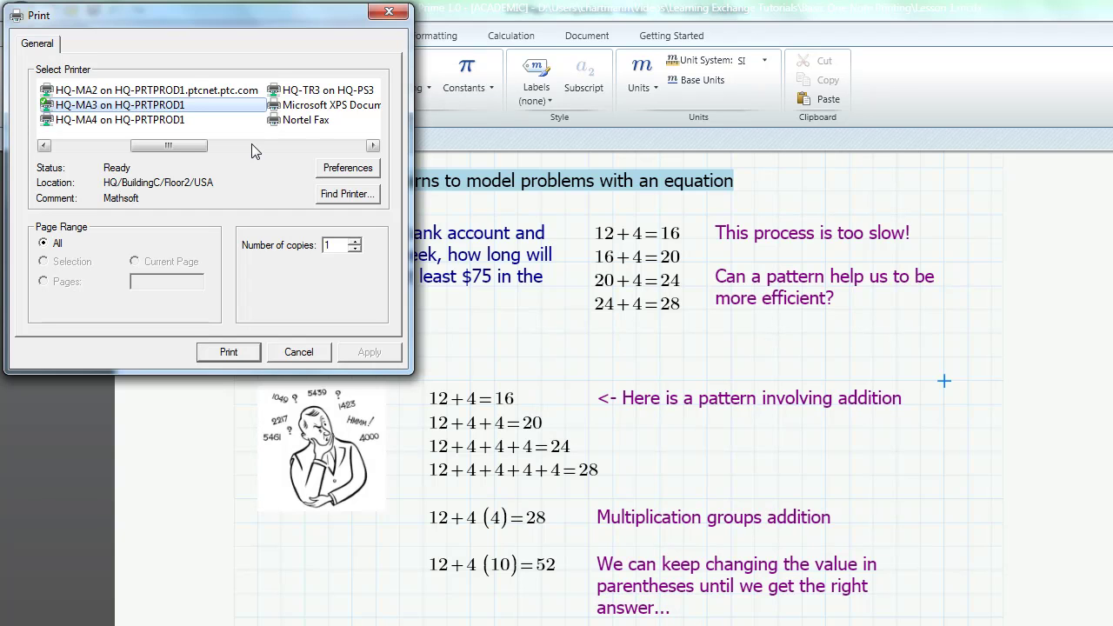
pyautogui.press('Right')
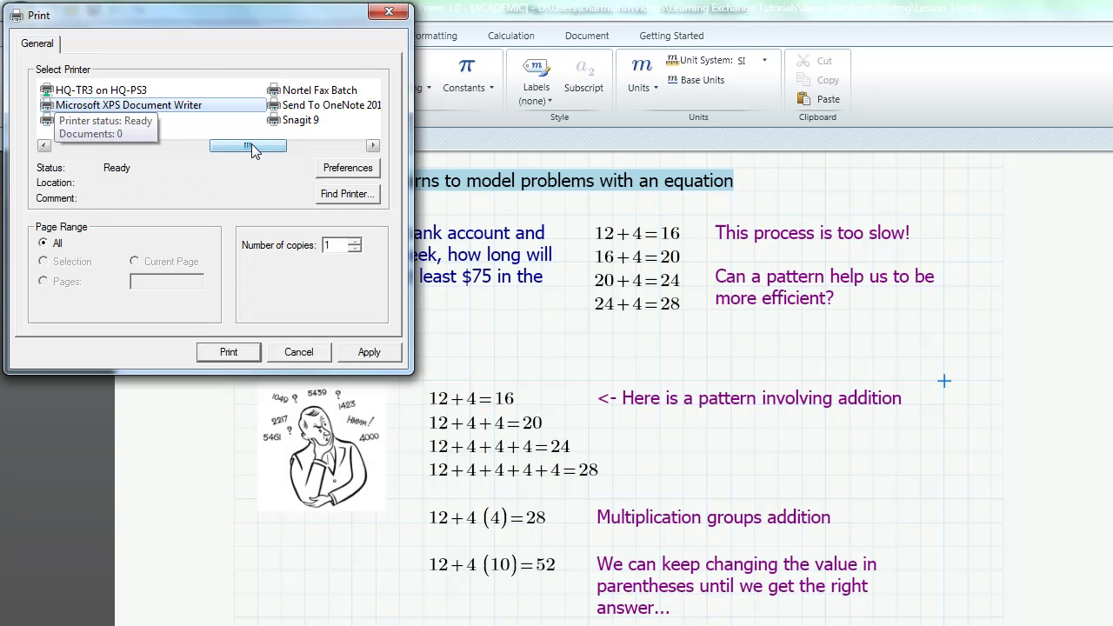
pyautogui.press('Right')
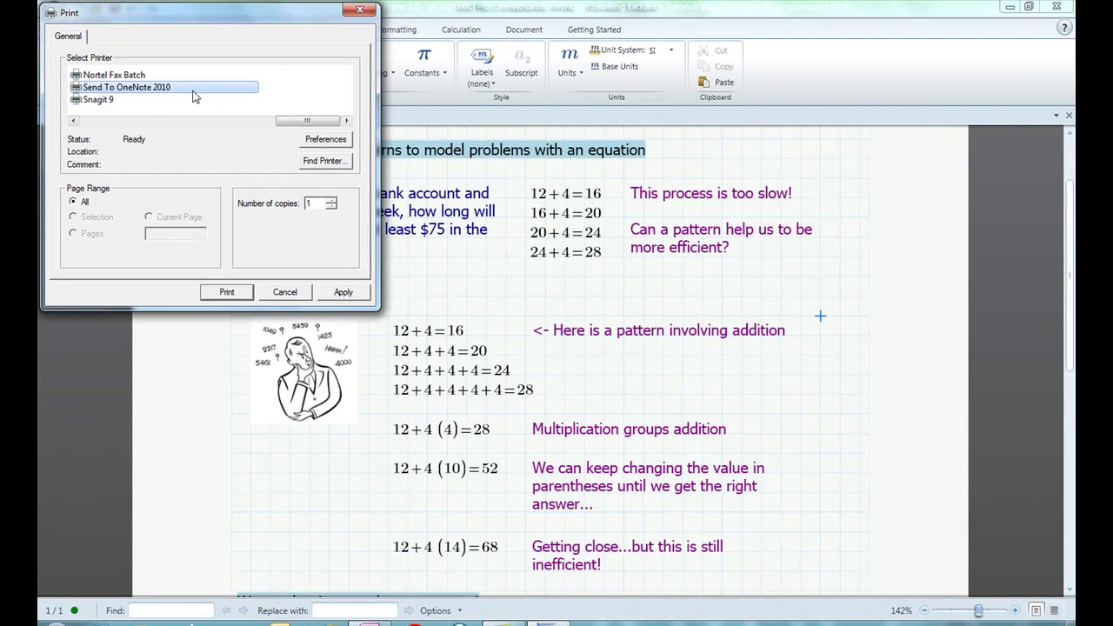
pyautogui.click(227, 293)
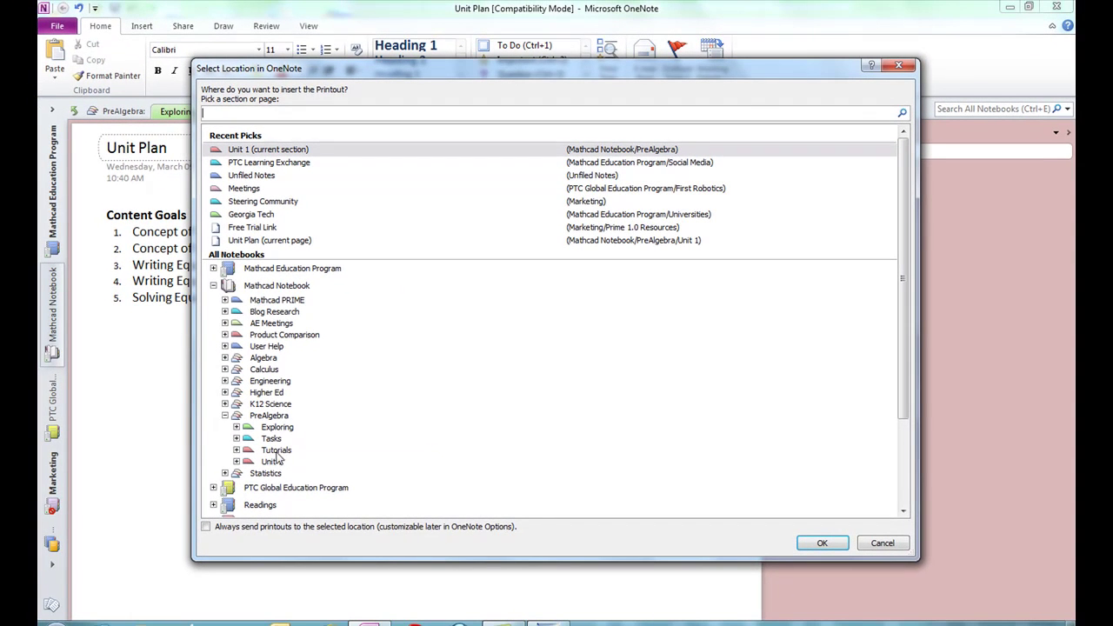
# Insert the printout into the Unit 1 section of the PreAlgebra notebook
pyautogui.click(275, 463)
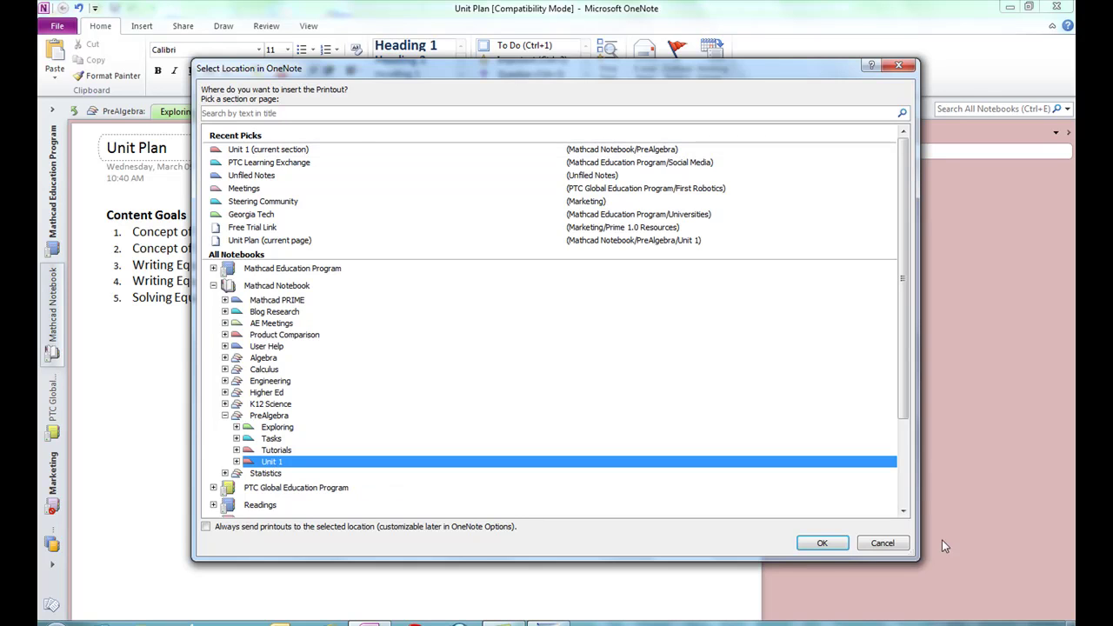
pyautogui.click(823, 543)
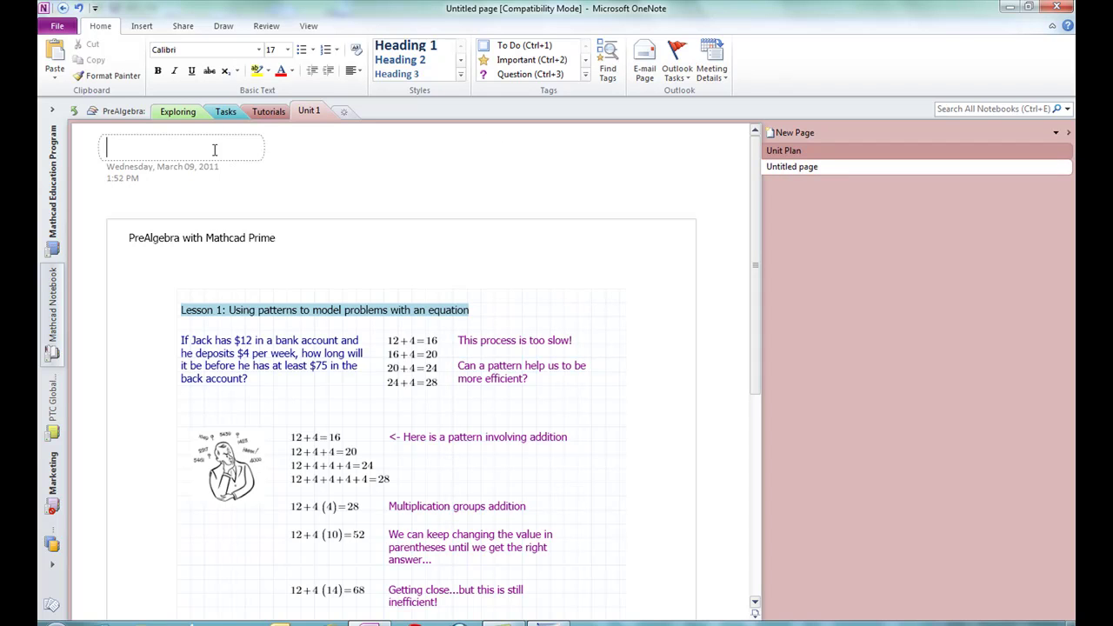
# Title the new page 'Lesson 1' and select the printout picture
pyautogui.write('Lesson')
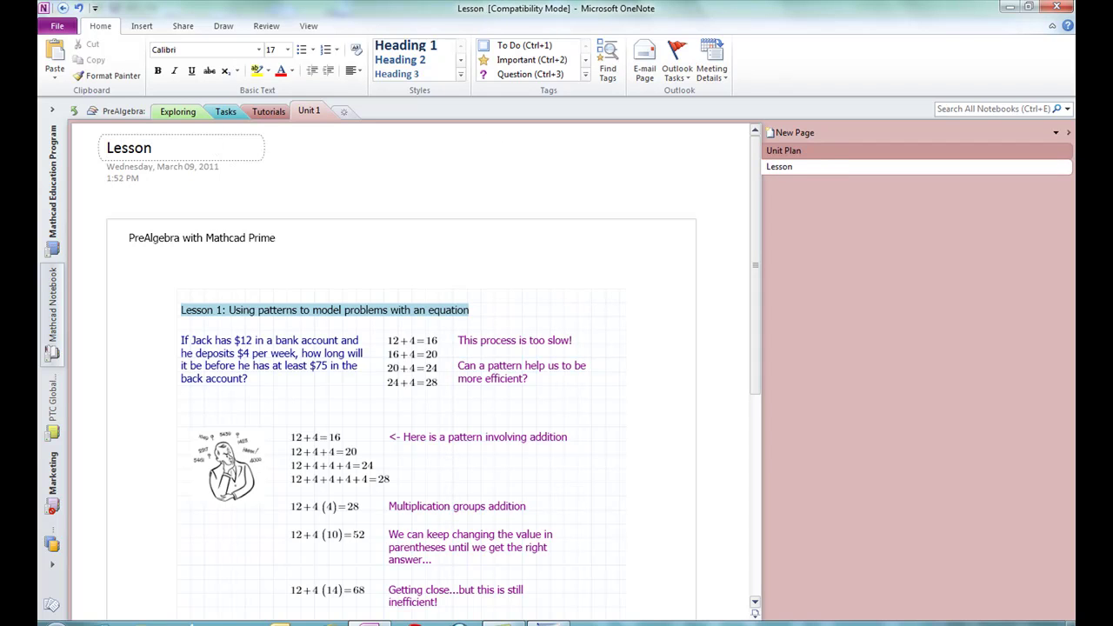
pyautogui.write(' 1')
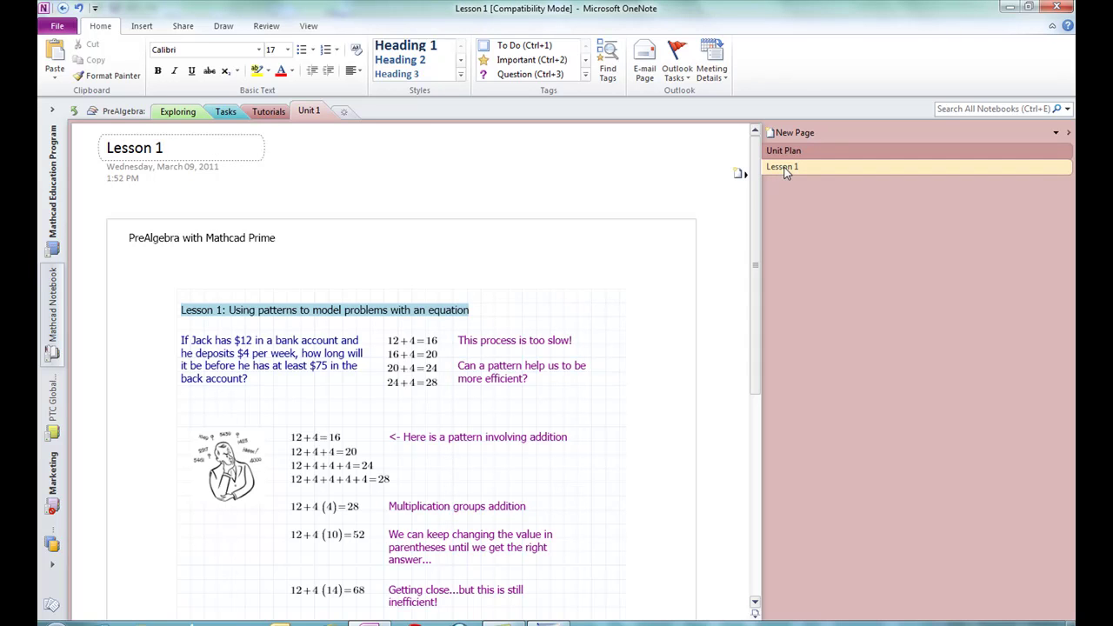
pyautogui.click(336, 266)
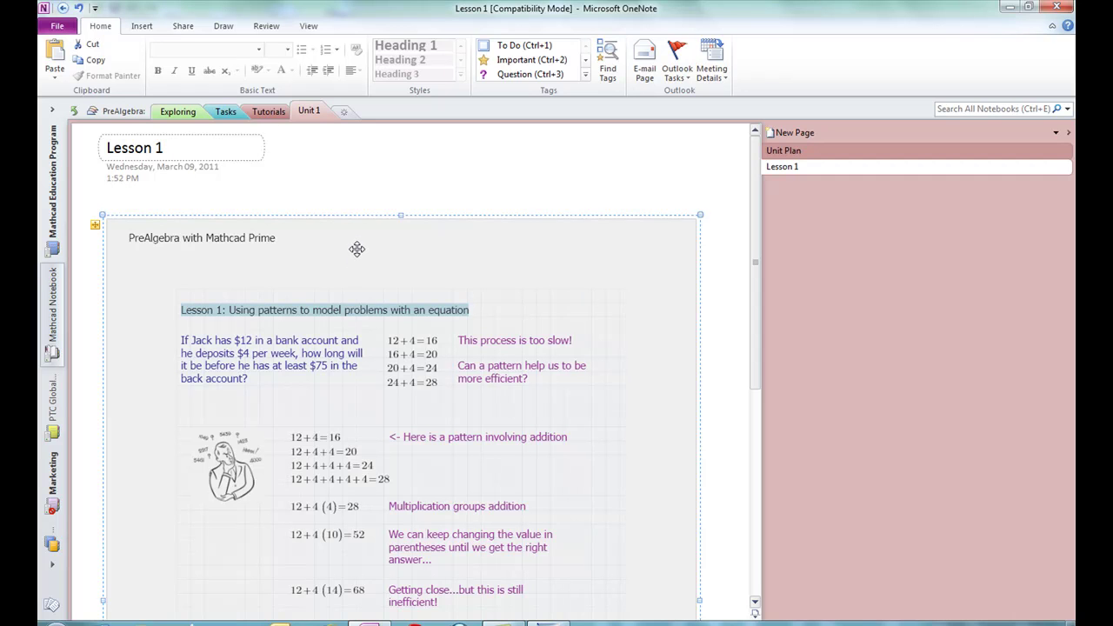
# Set the worksheet printout picture as the Lesson 1 page background
pyautogui.rightClick(357, 251)
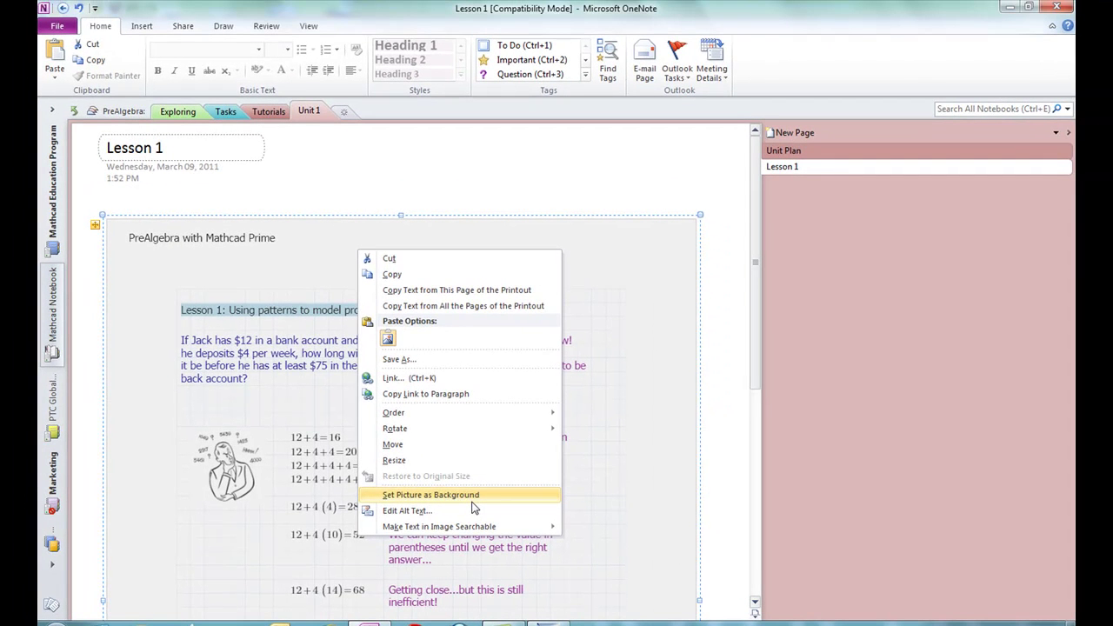
pyautogui.click(475, 502)
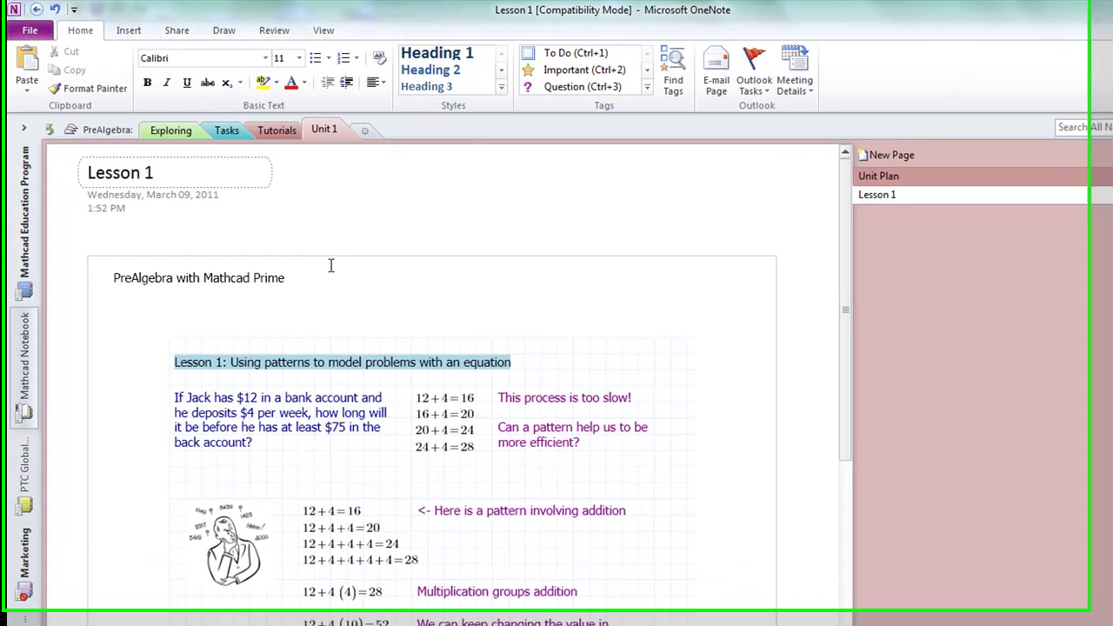
pyautogui.click(331, 265)
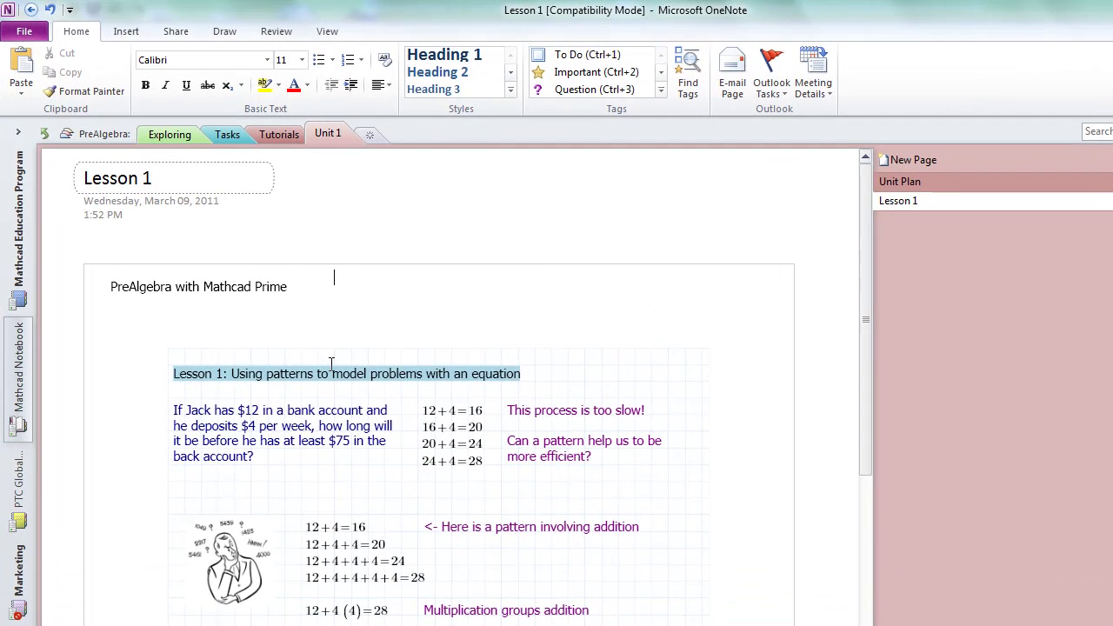
pyautogui.scroll(-3, 487, 360)
pyautogui.scroll(2, 488, 360)
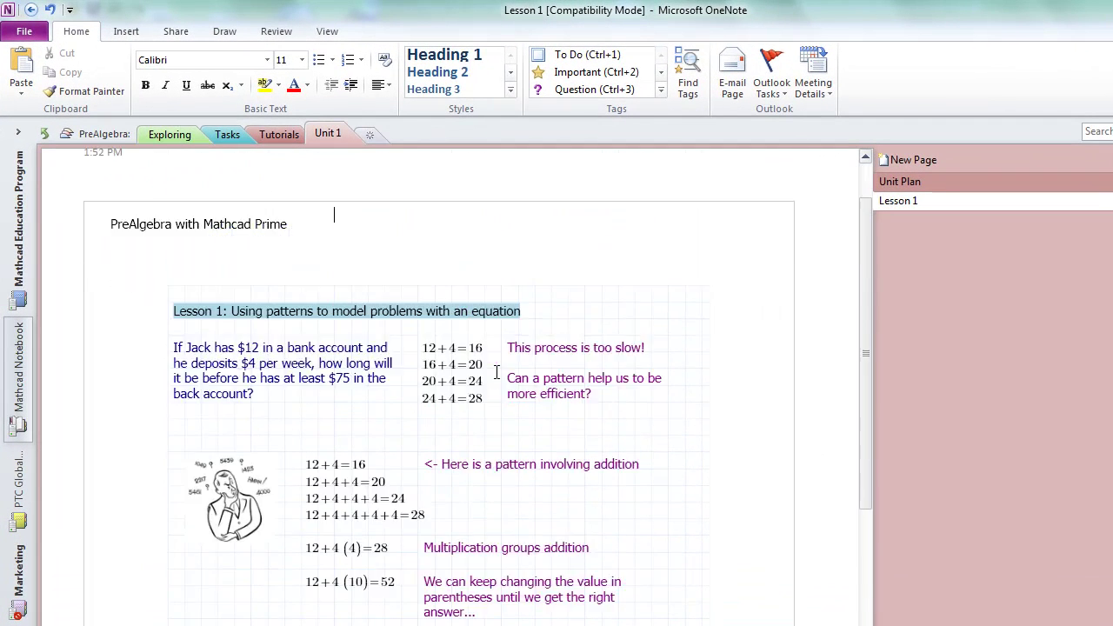
pyautogui.scroll(1, 496, 372)
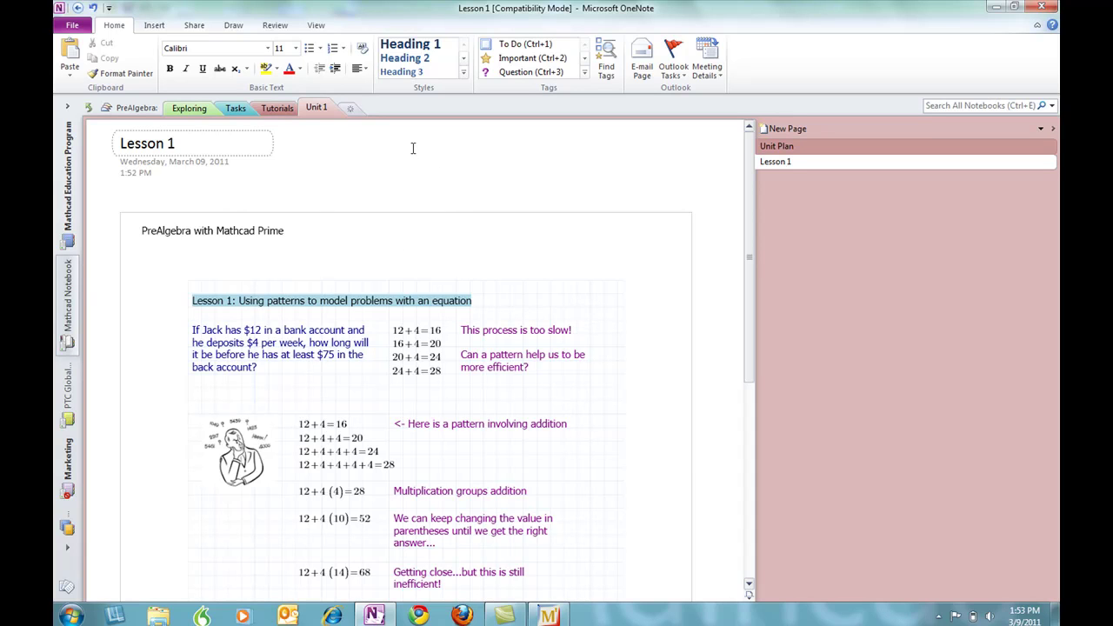
# Insert a date stamp (3/9/2011) at the top of the Lesson 1 page
pyautogui.click(156, 28)
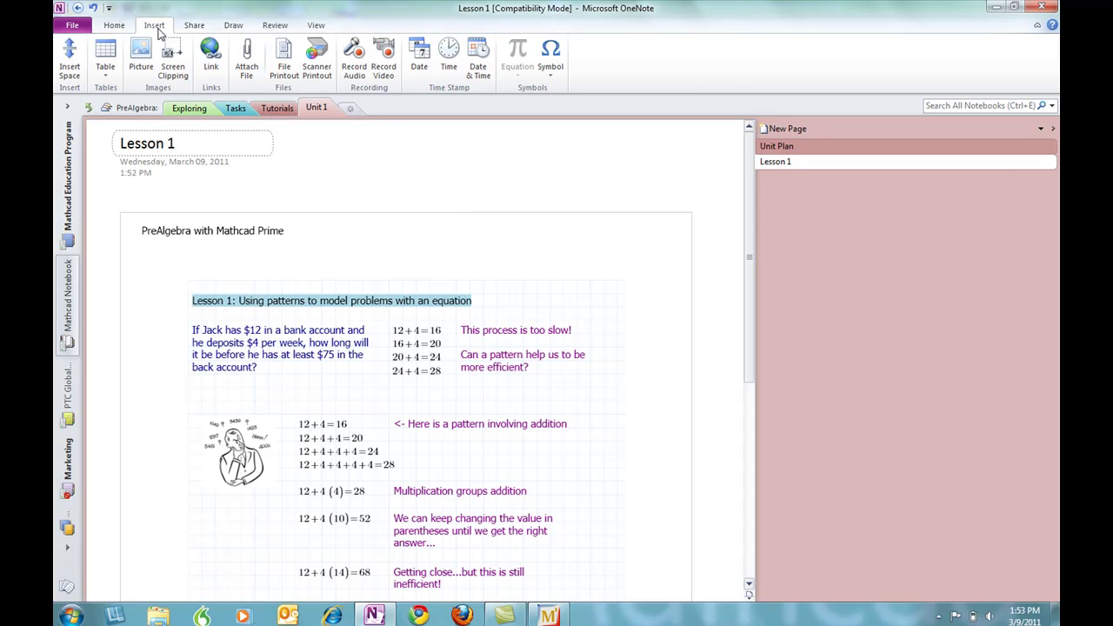
pyautogui.click(418, 65)
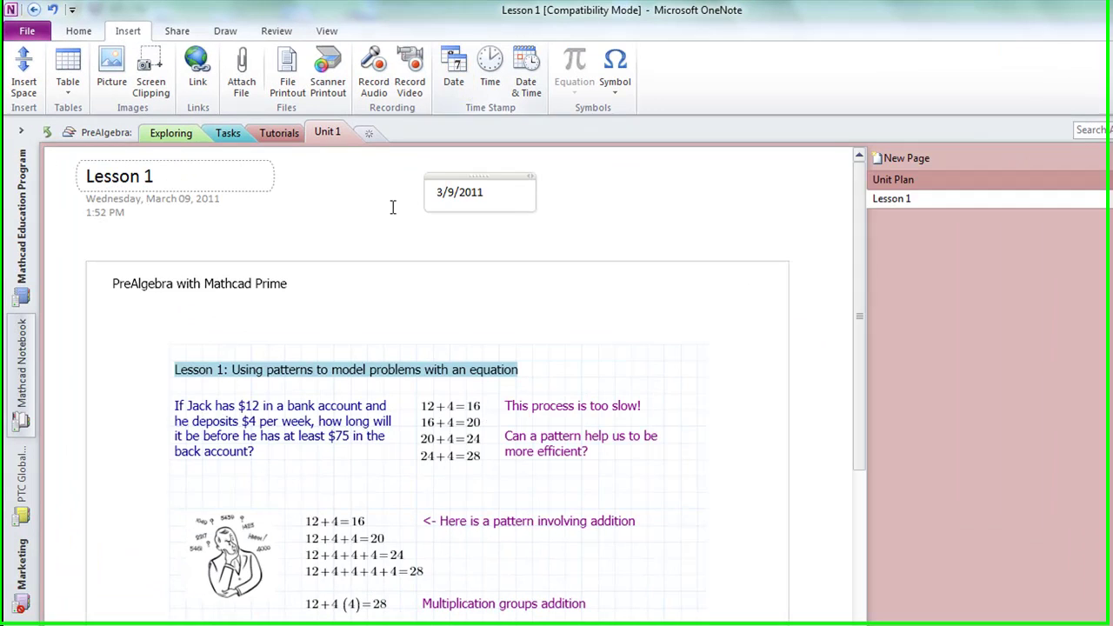
pyautogui.scroll(-4, 391, 339)
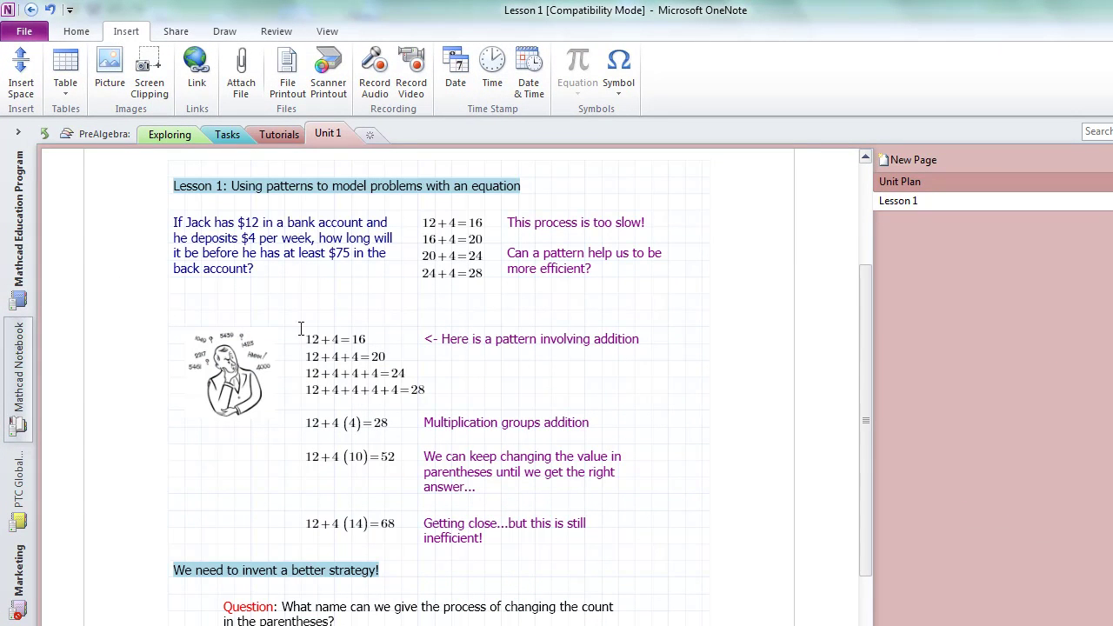
# Mark 12+4=16, 12+4(14)=68 and 12+4(10)=52 with the yellow highlighter pen
pyautogui.click(230, 33)
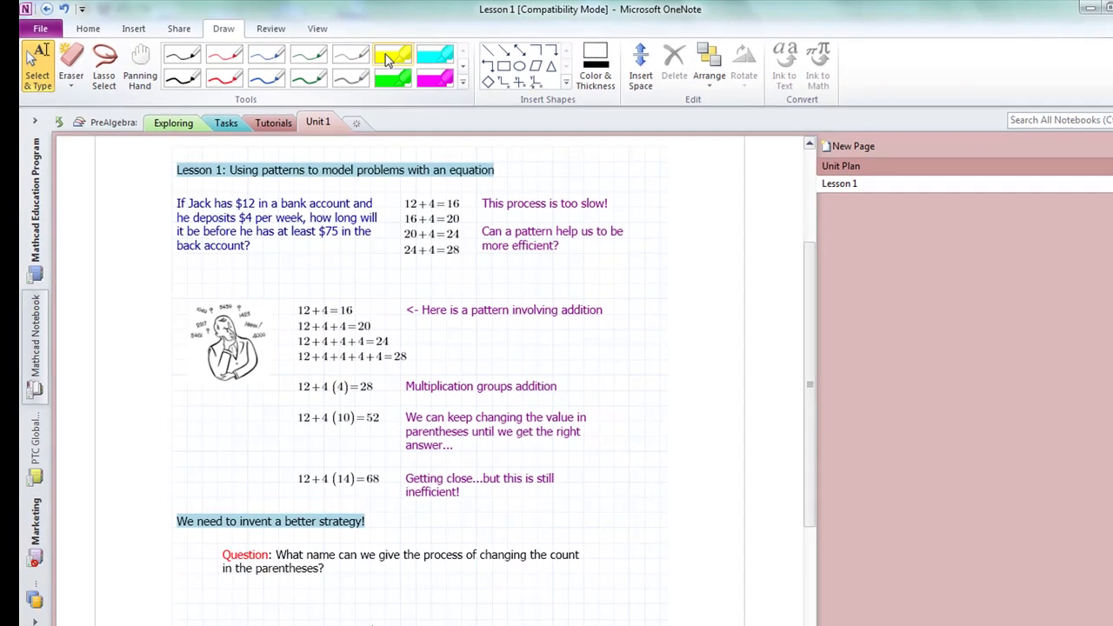
pyautogui.click(367, 61)
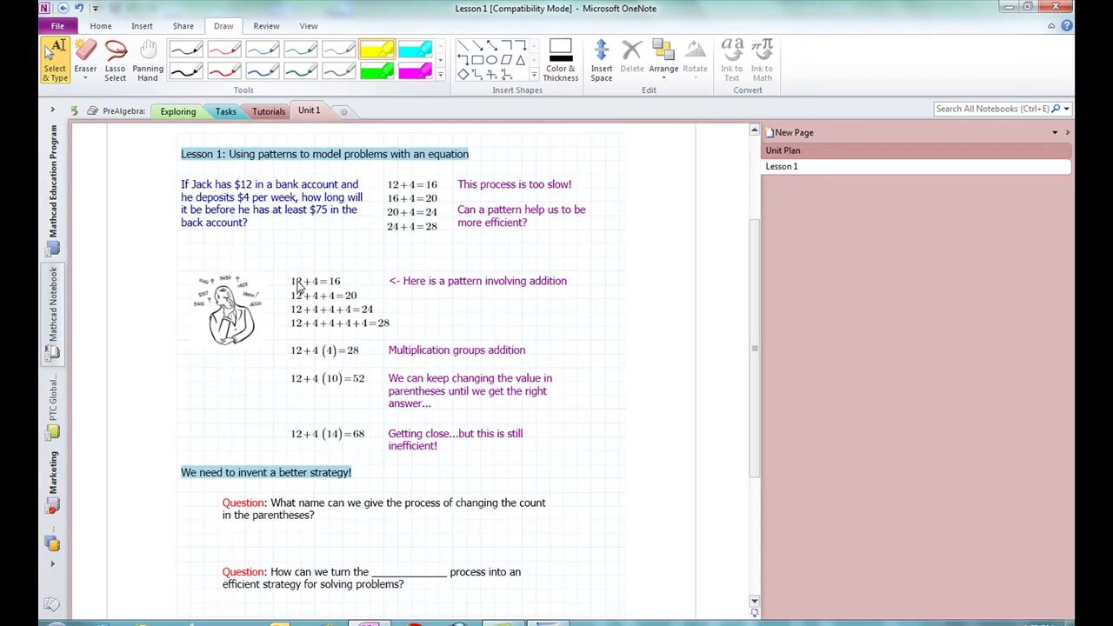
pyautogui.moveTo(287, 280); pyautogui.dragTo(342, 281)
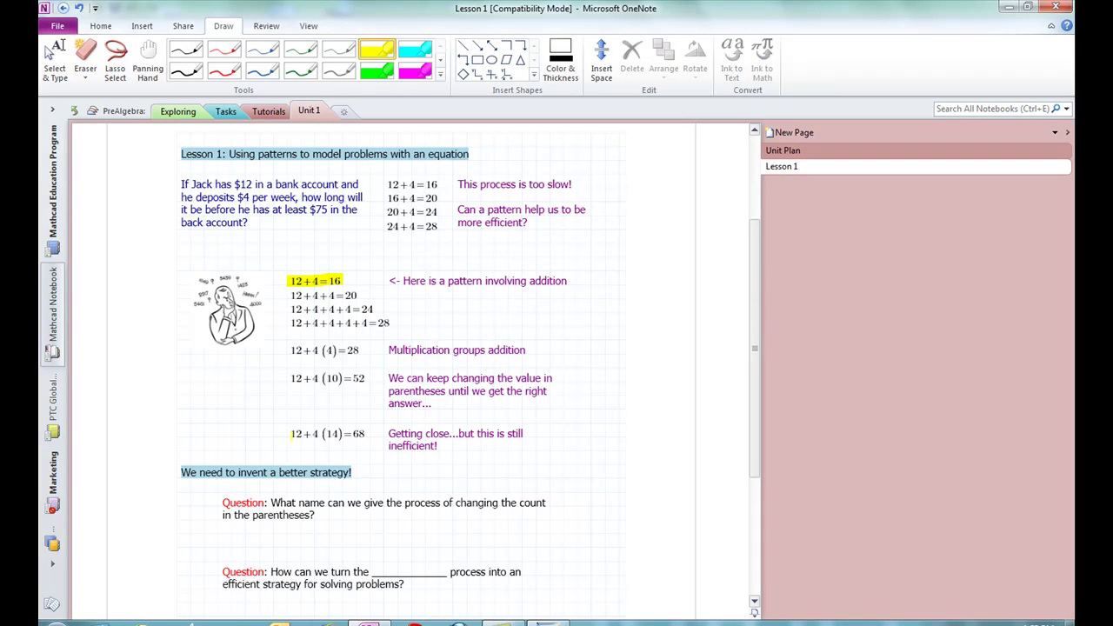
pyautogui.moveTo(292, 434); pyautogui.dragTo(369, 434)
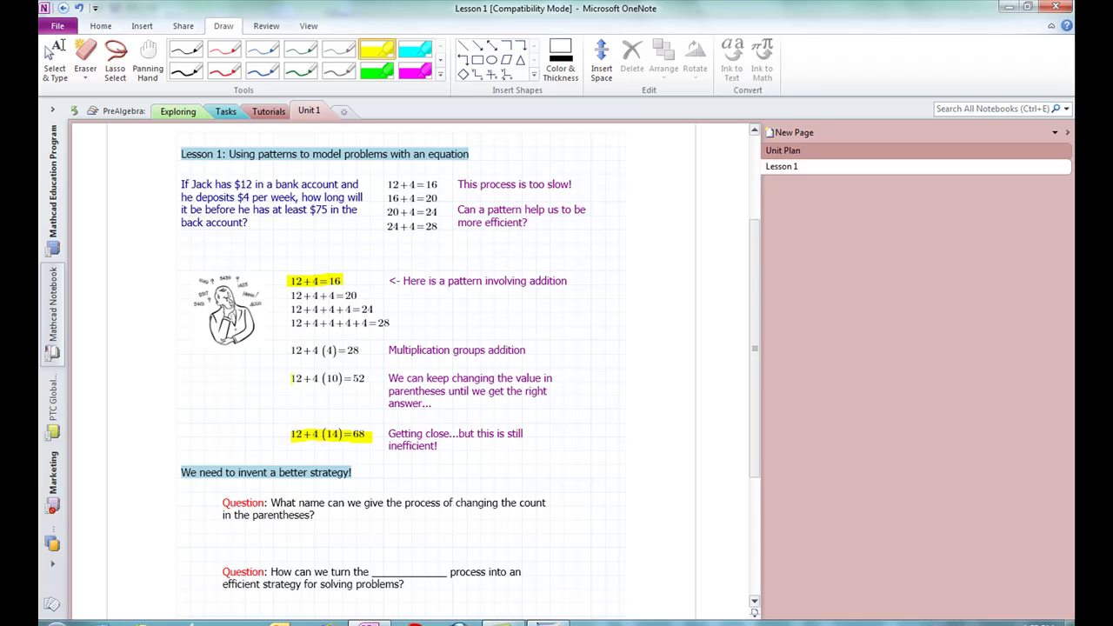
pyautogui.moveTo(292, 378); pyautogui.dragTo(365, 378)
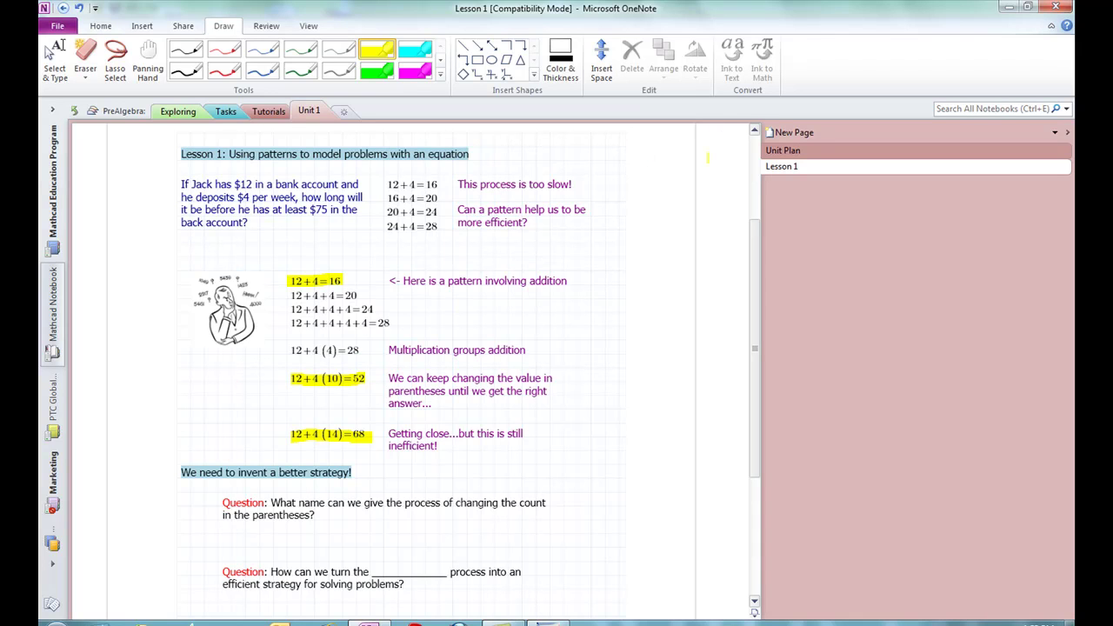
# Type 'We can call this variation.' beneath the first question
pyautogui.click(58, 66)
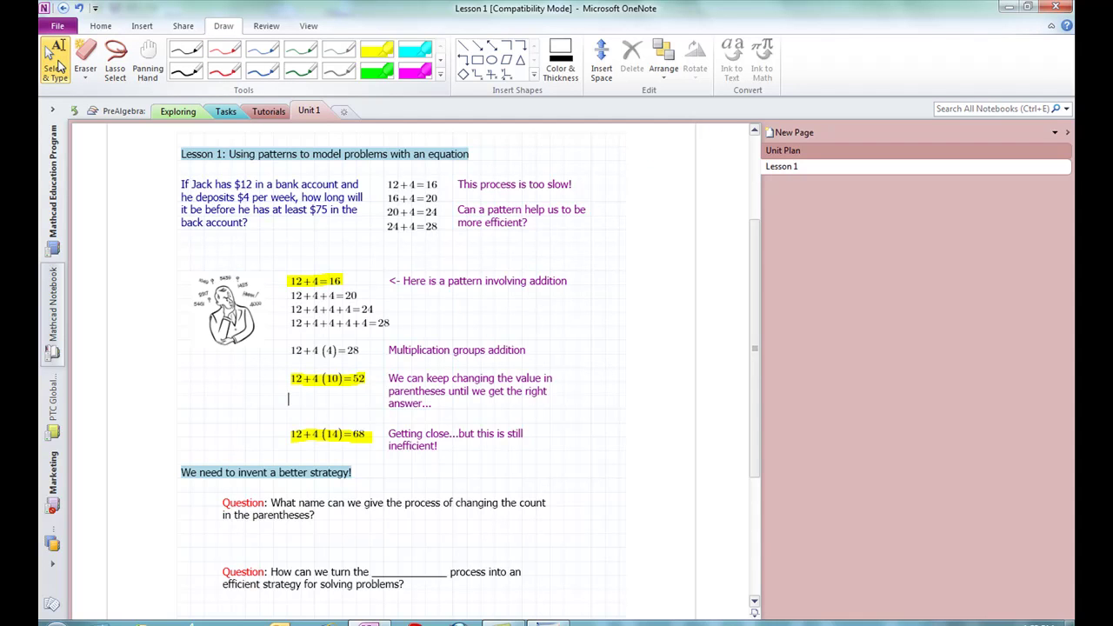
pyautogui.scroll(-2, 755, 294)
pyautogui.scroll(-2, 775, 351)
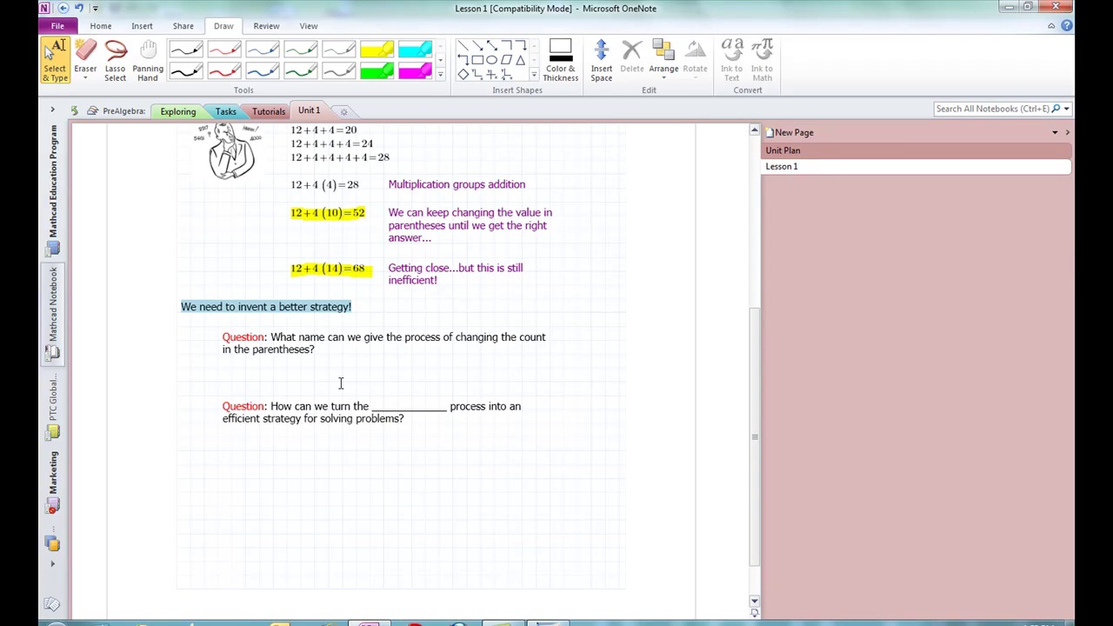
pyautogui.write('We can ')
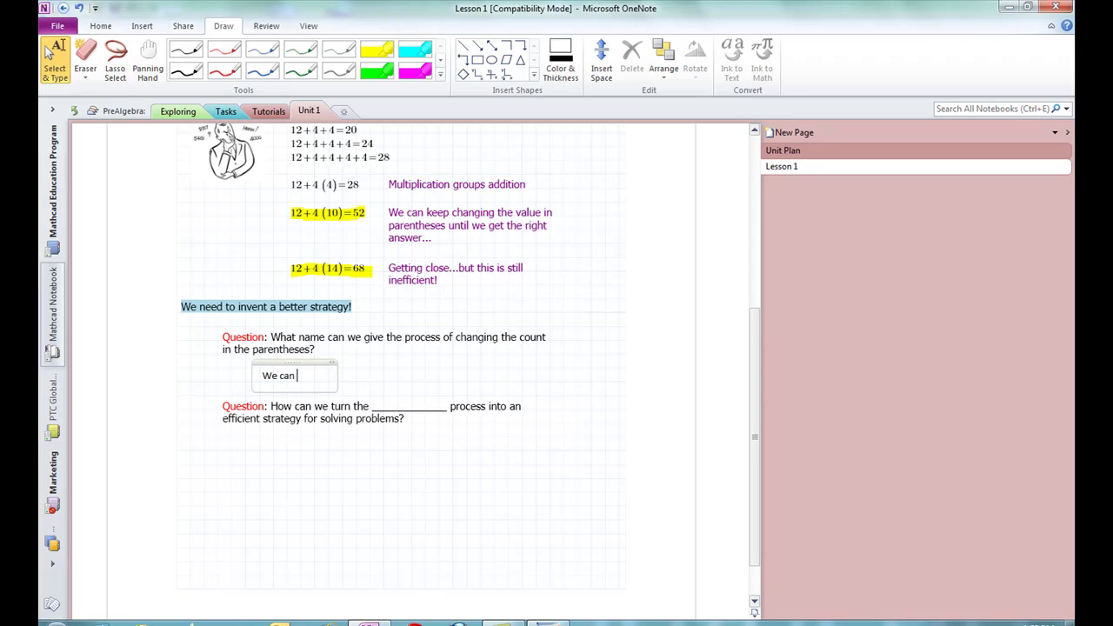
pyautogui.write('call this var')
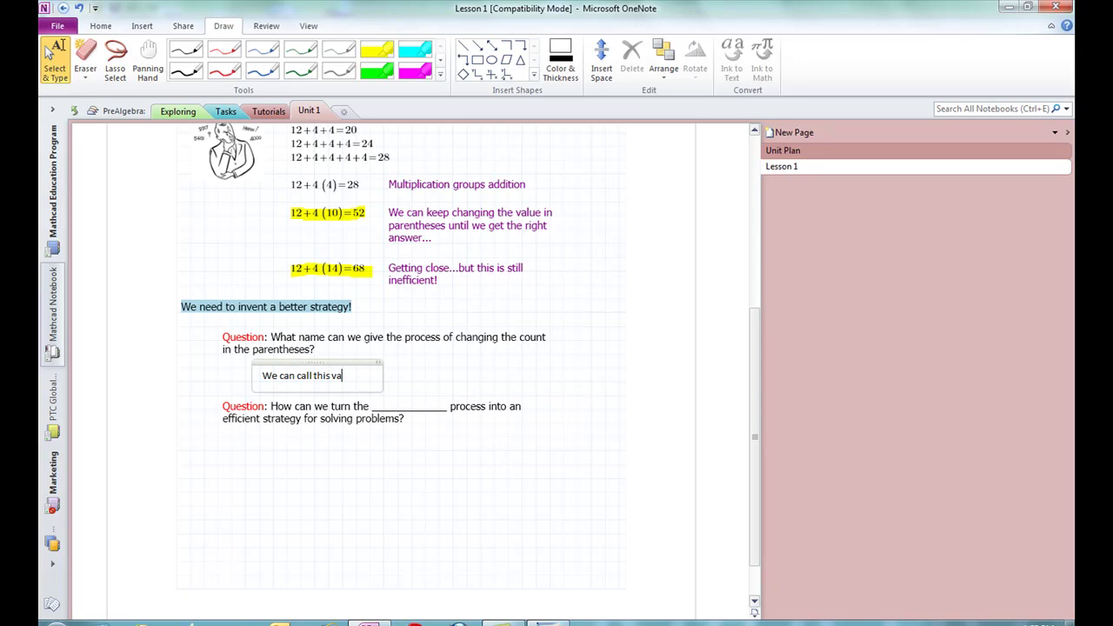
pyautogui.write('iation.')
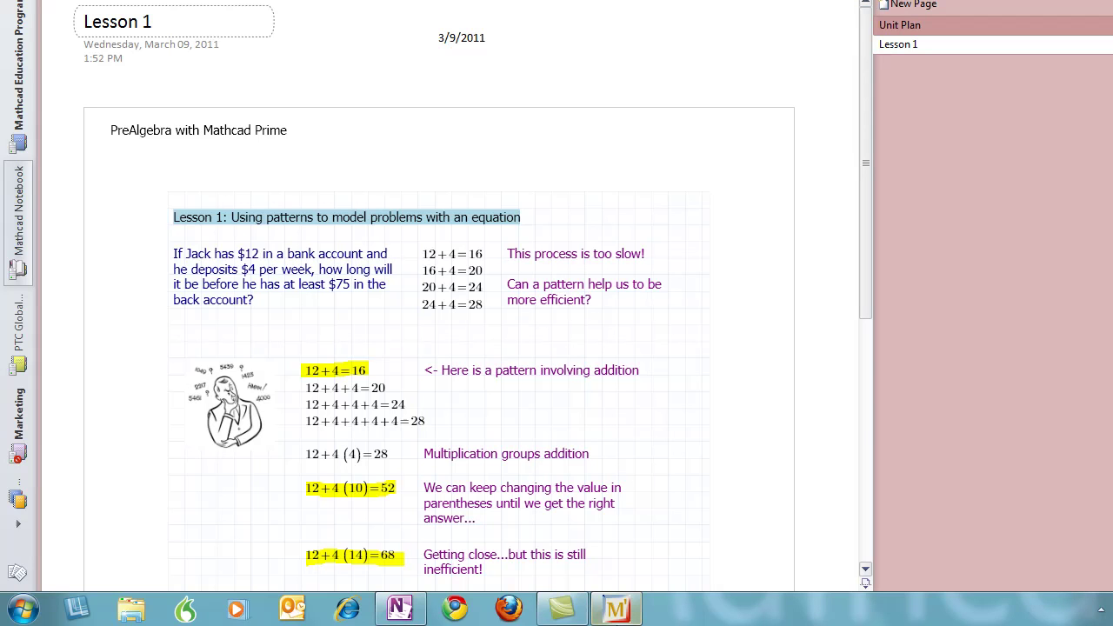
# Print the Quiz 1 worksheet from Mathcad to the Send To OneNote 2010 printer
pyautogui.click(617, 610)
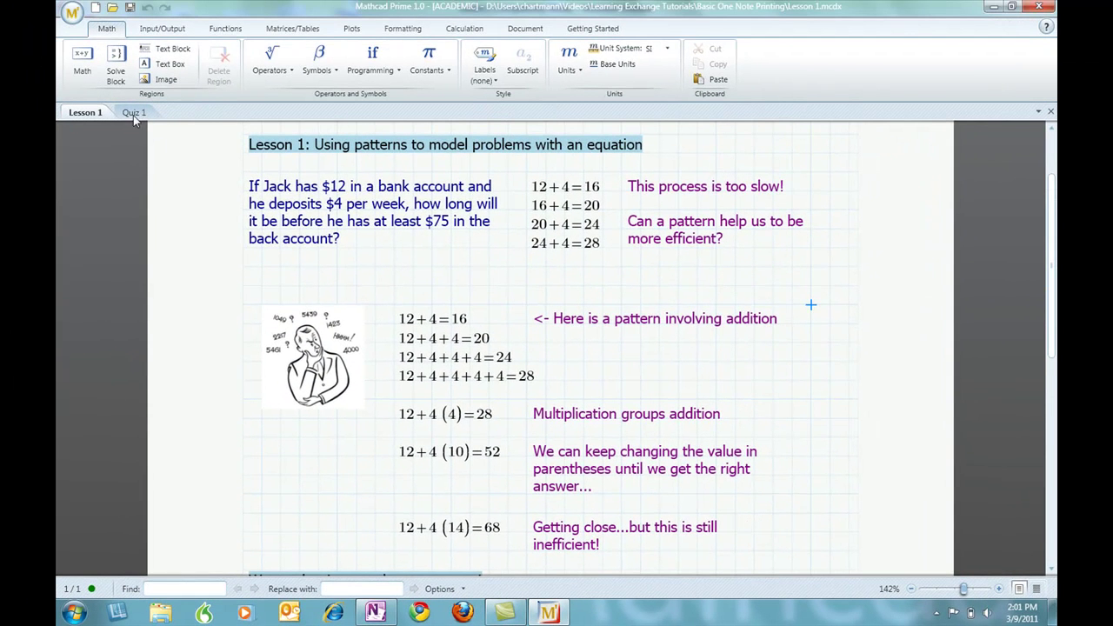
pyautogui.click(133, 114)
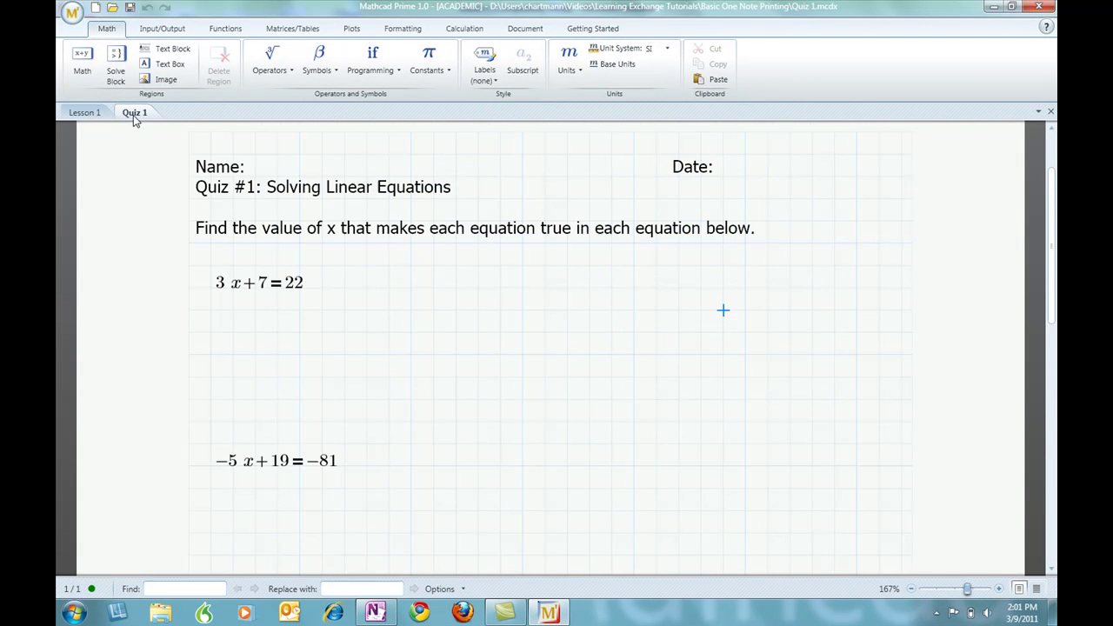
pyautogui.click(73, 22)
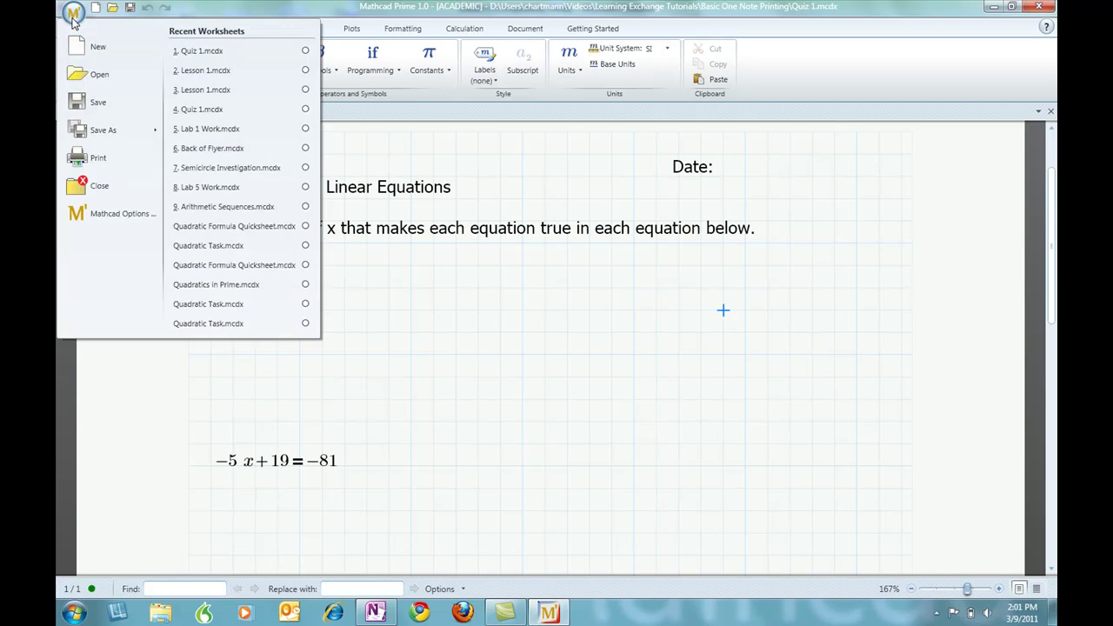
pyautogui.click(97, 158)
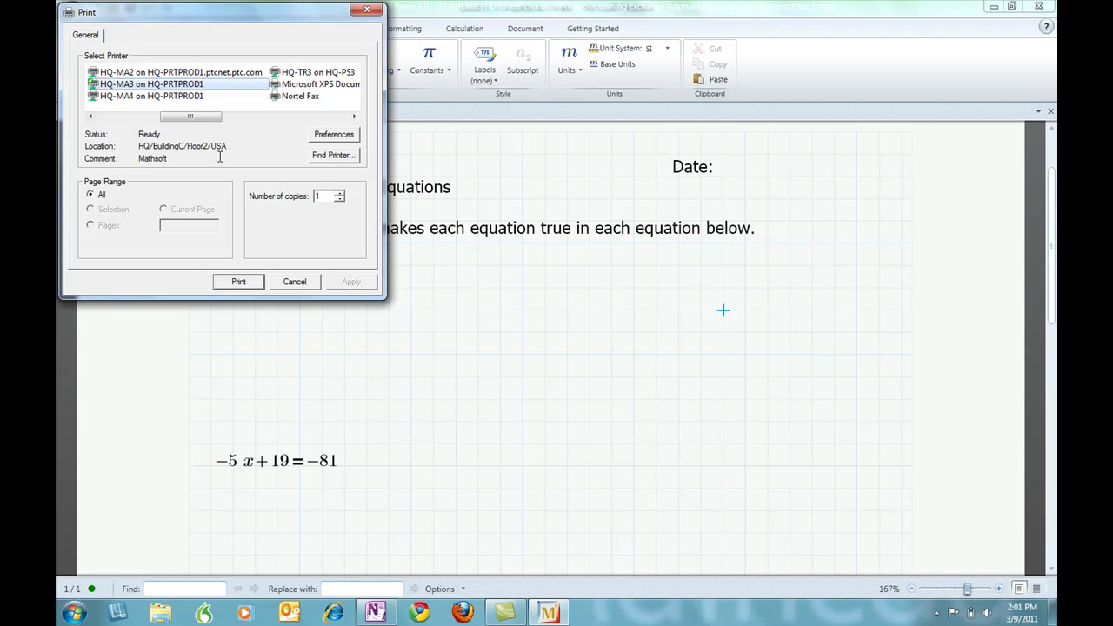
pyautogui.press('Right')
pyautogui.press('Right')
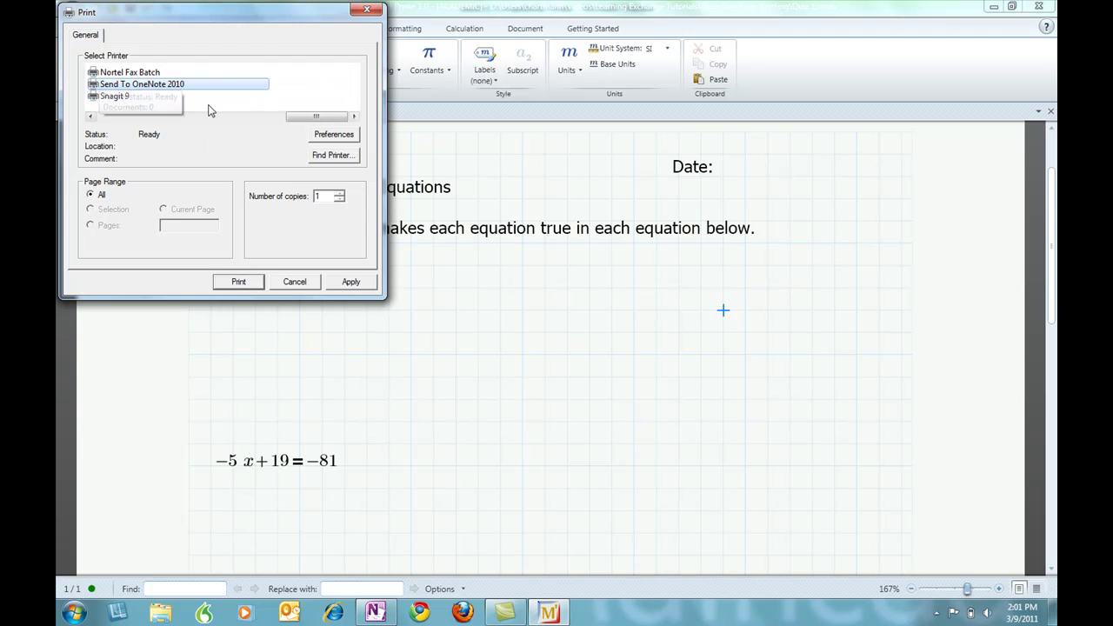
pyautogui.click(239, 282)
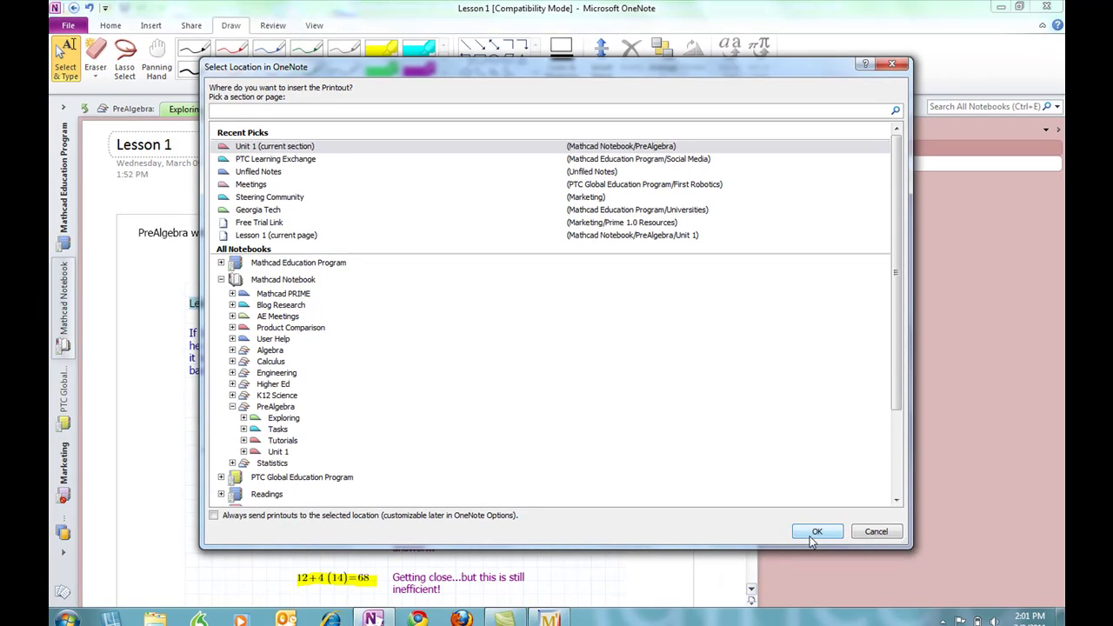
# File the quiz printout in Unit 1, title the page 'Quiz 1', and make the printout the background
pyautogui.click(815, 533)
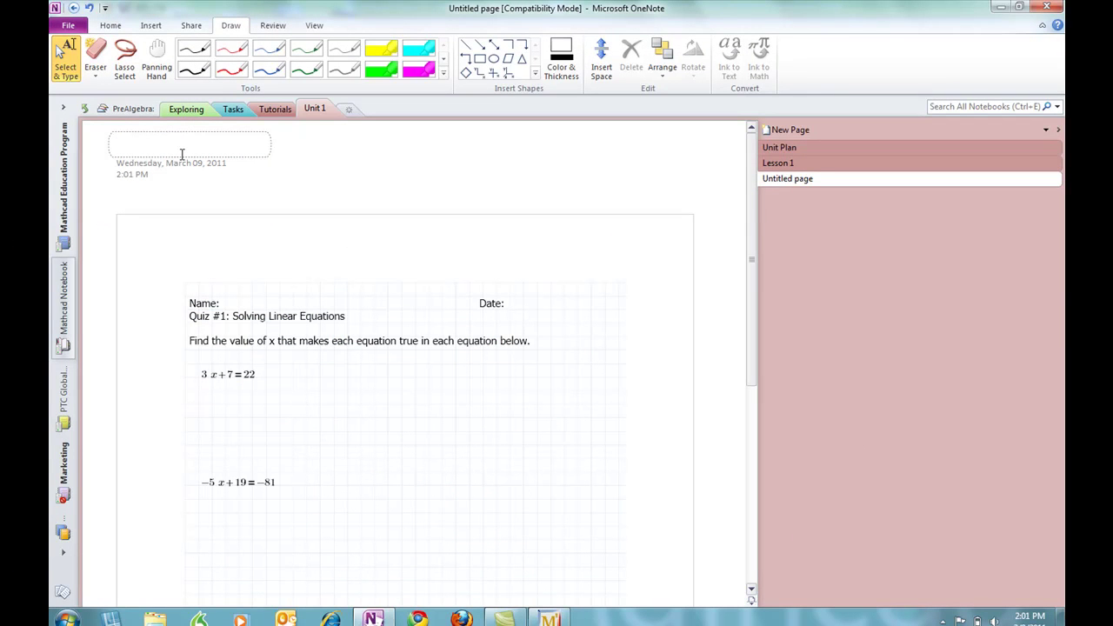
pyautogui.write('Quiz 1')
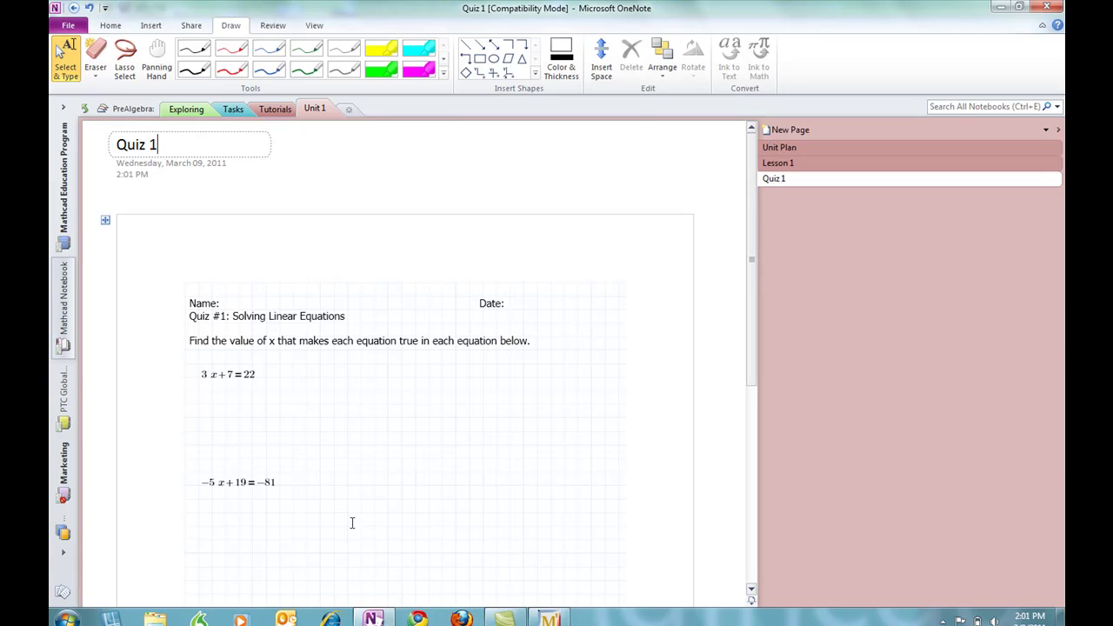
pyautogui.click(328, 474)
pyautogui.rightClick(332, 475)
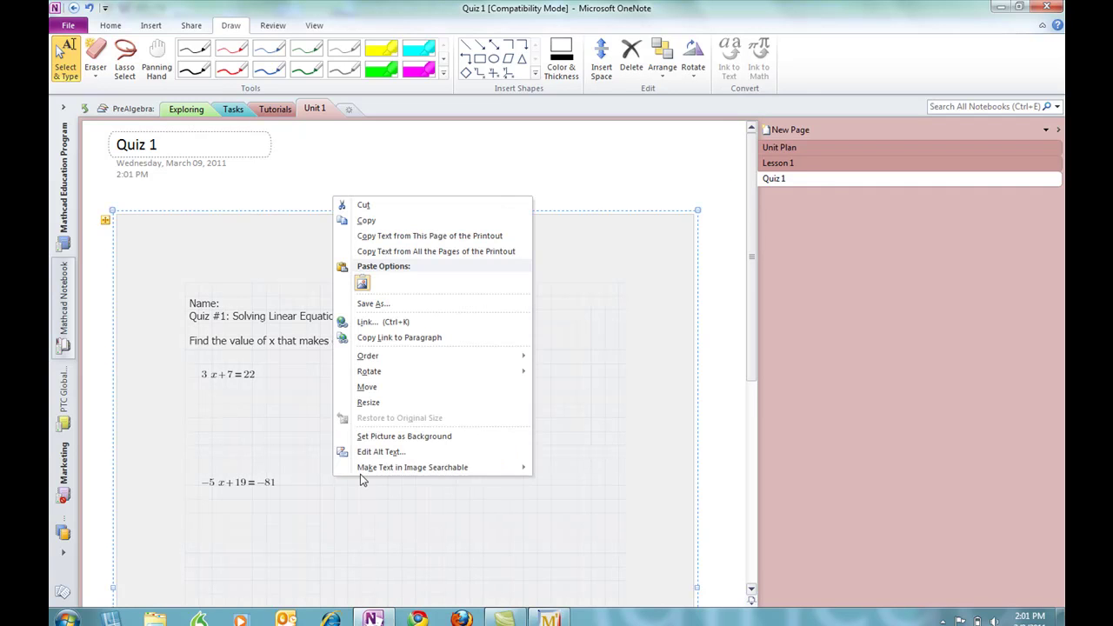
pyautogui.click(404, 436)
pyautogui.scroll(-3, 470, 247)
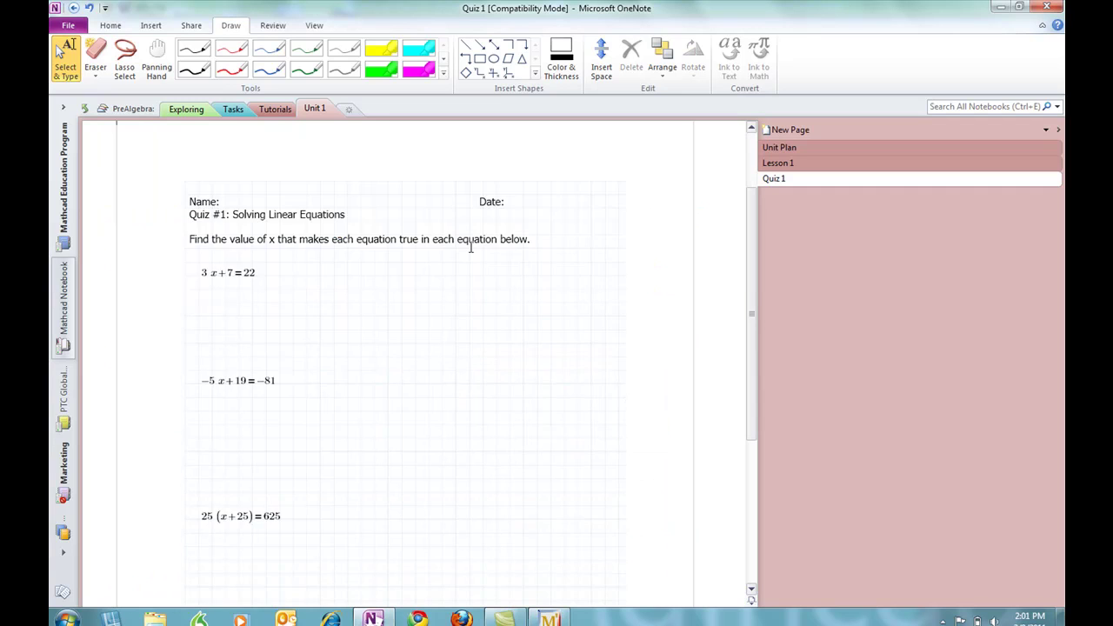
pyautogui.scroll(3, 470, 248)
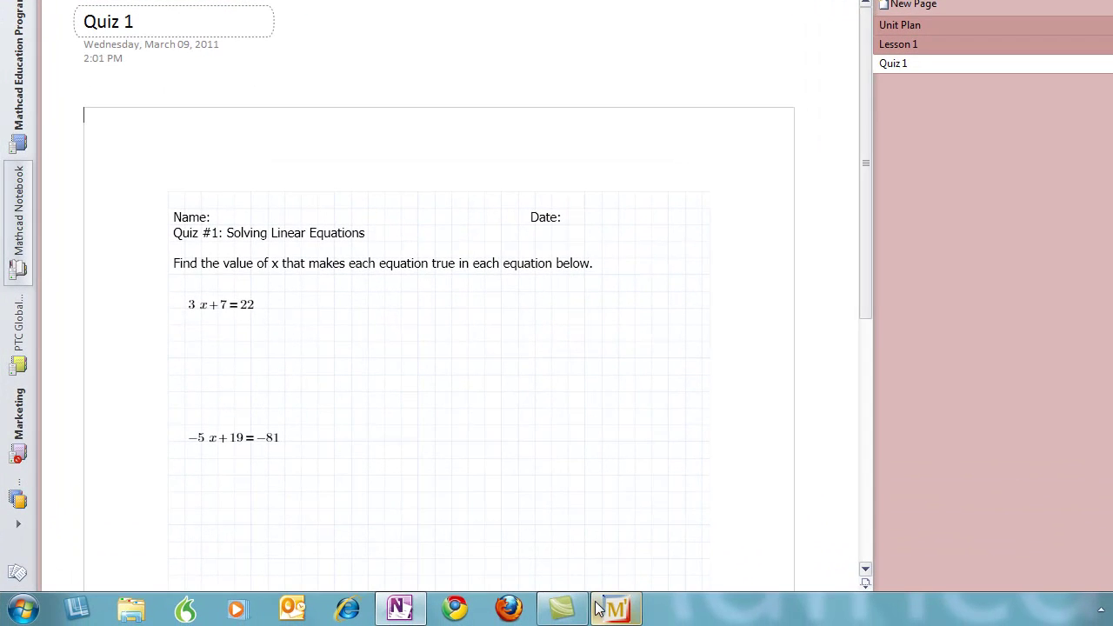
# Attach Quiz 1.mcdx to the page and move its icon to the top-right corner
pyautogui.moveTo(548, 621)
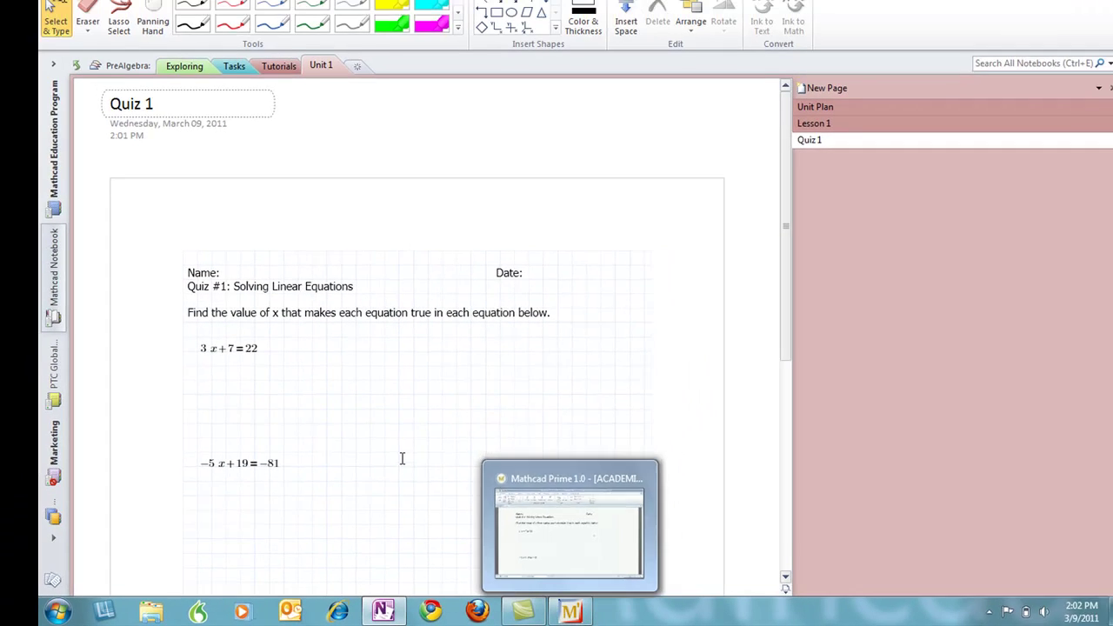
pyautogui.click(421, 436)
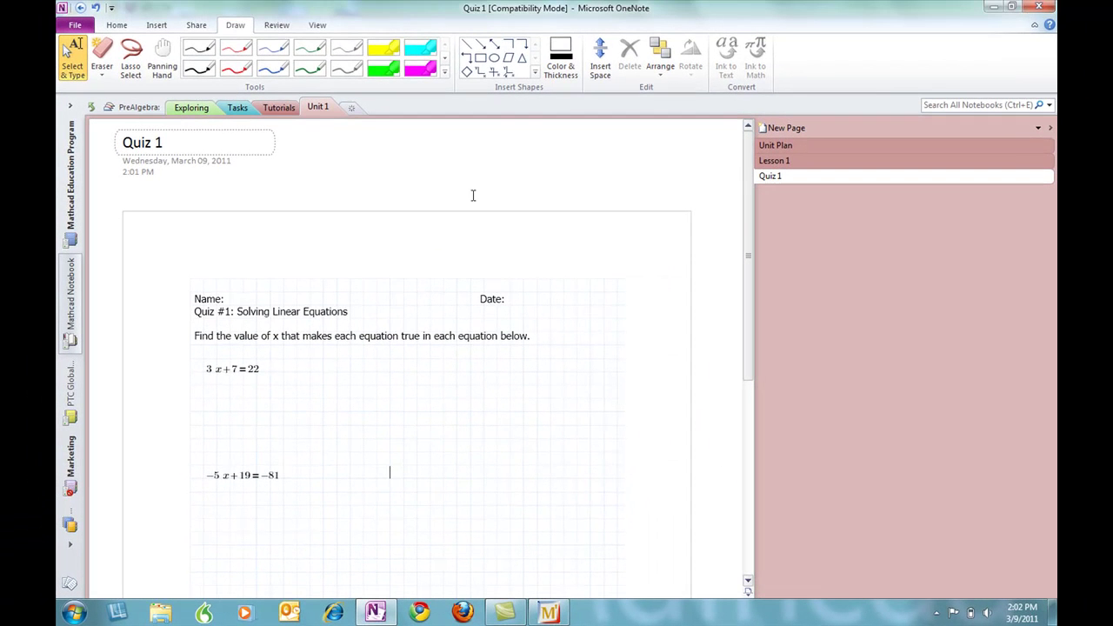
pyautogui.click(154, 25)
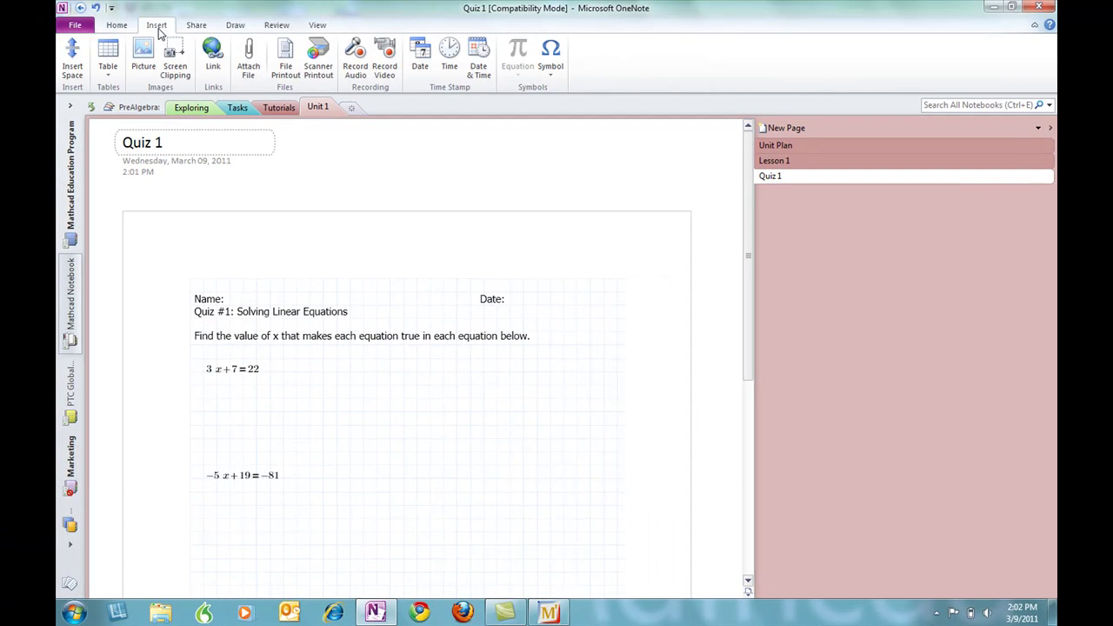
pyautogui.click(247, 61)
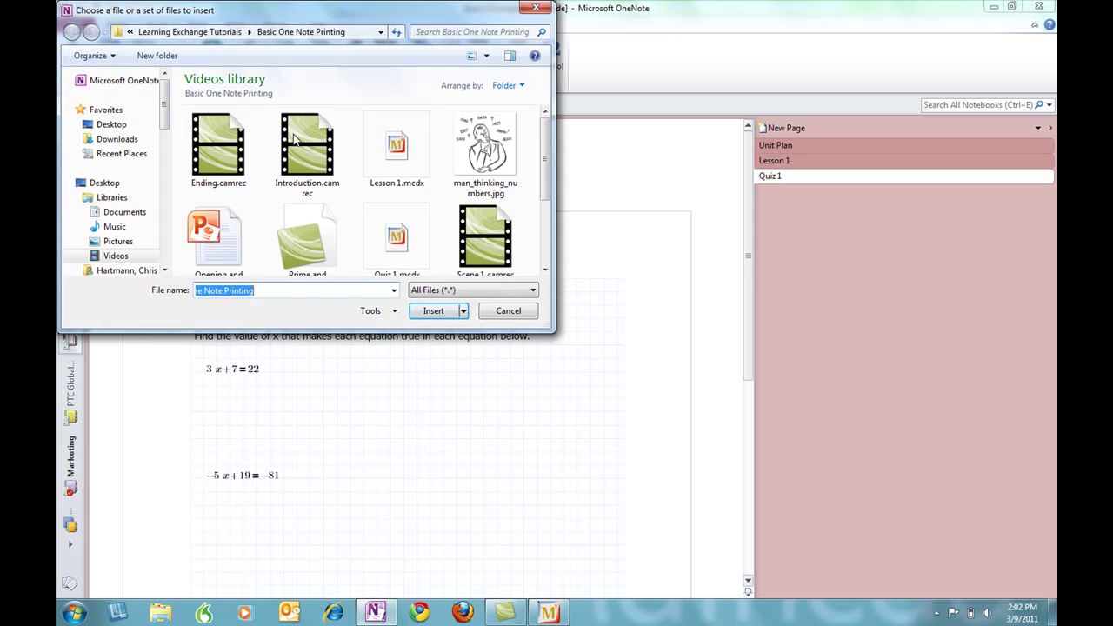
pyautogui.moveTo(543, 186); pyautogui.dragTo(546, 215)
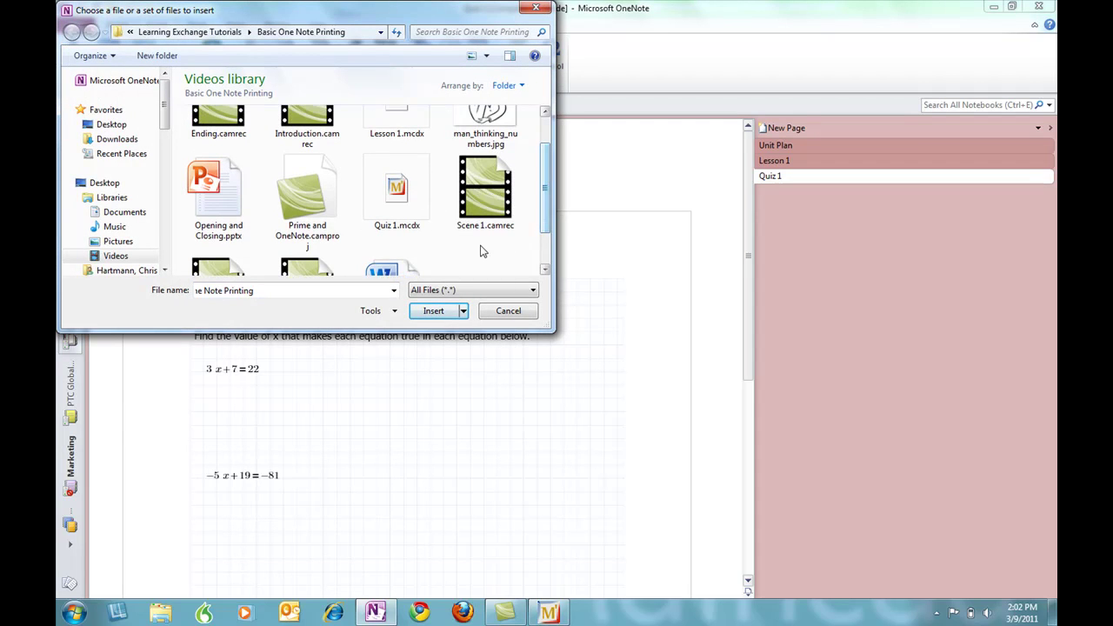
pyautogui.click(417, 216)
pyautogui.click(432, 307)
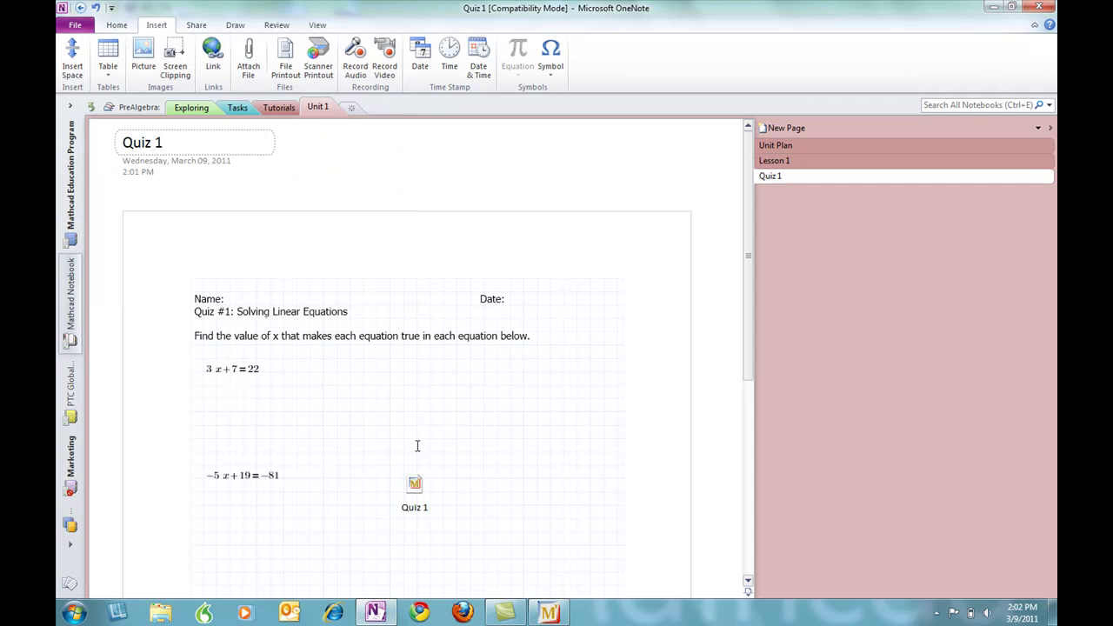
pyautogui.moveTo(415, 483); pyautogui.dragTo(659, 235)
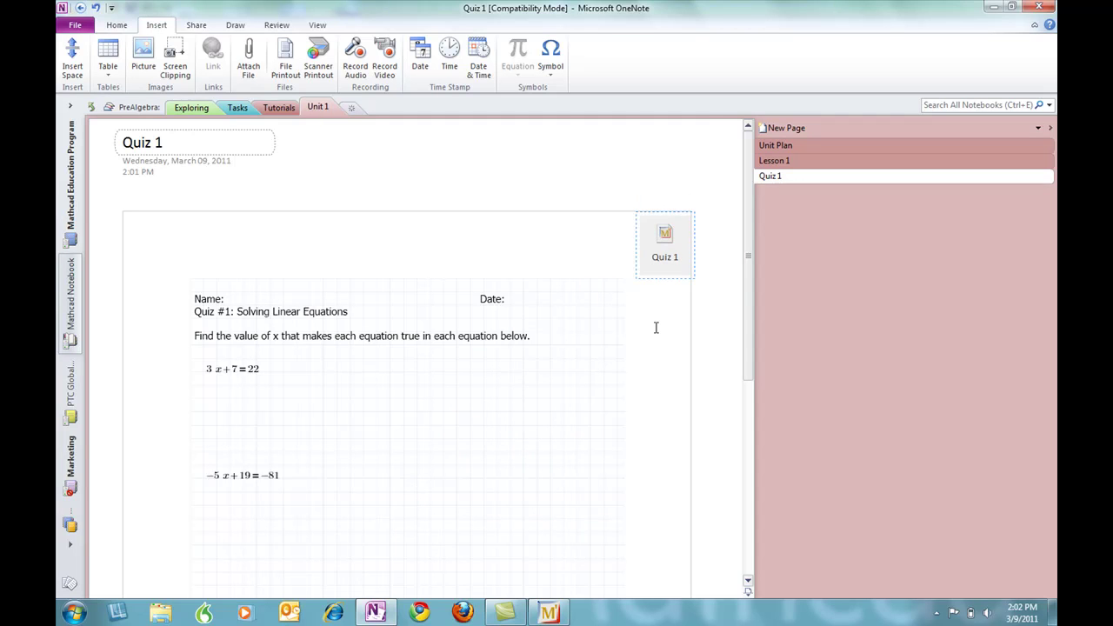
pyautogui.click(655, 327)
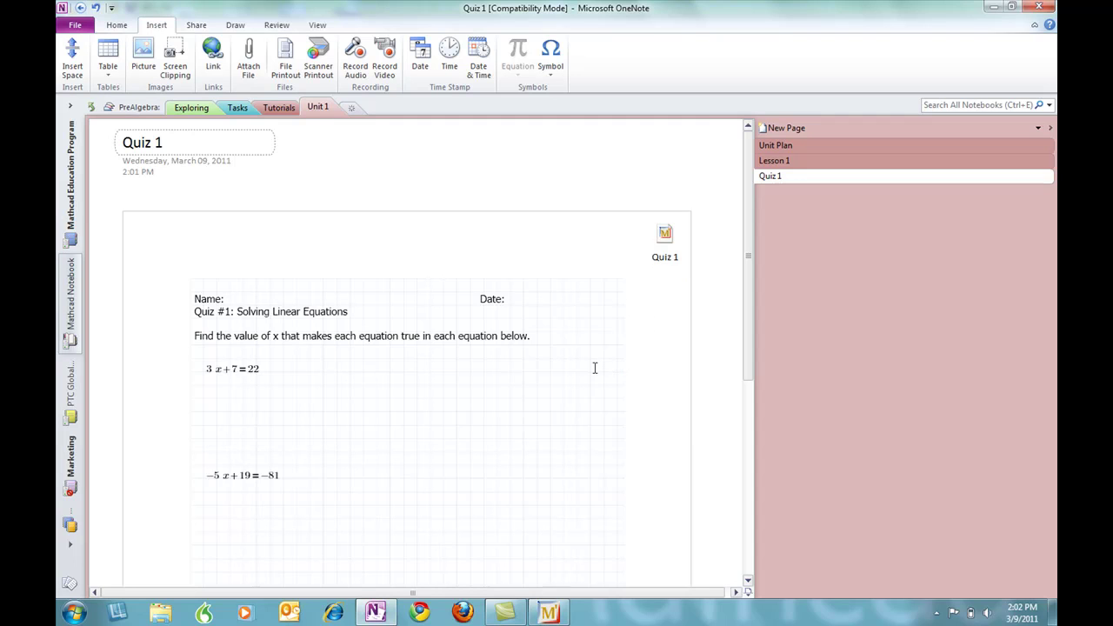